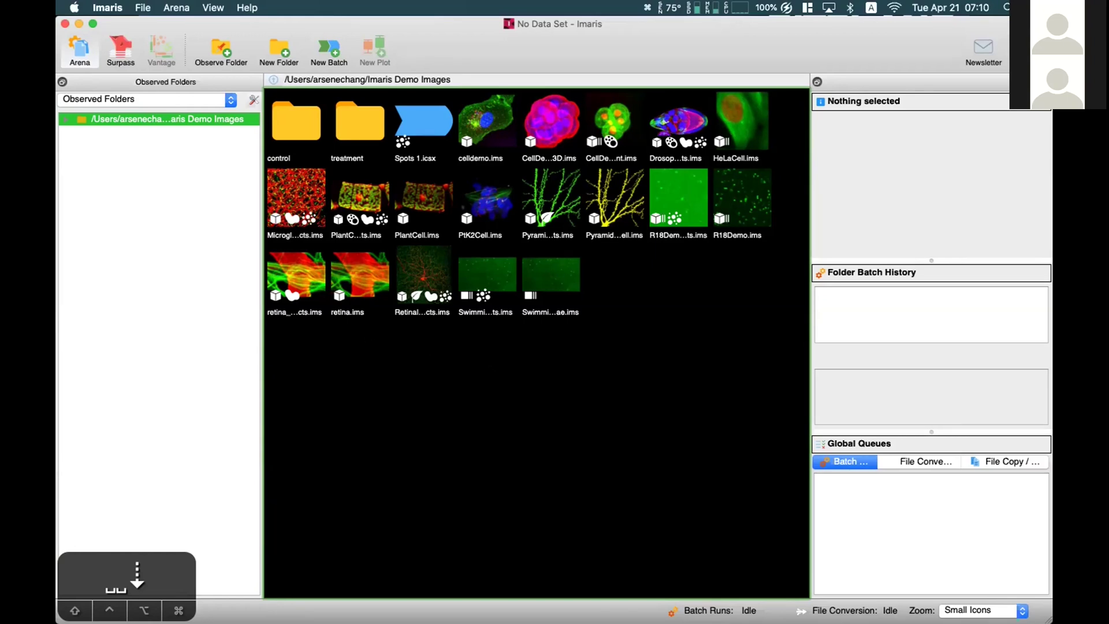
# Step: Select the PlantCell.ims image in the Imaris Demo Images folder to show its properties
pyautogui.moveTo(358, 313)
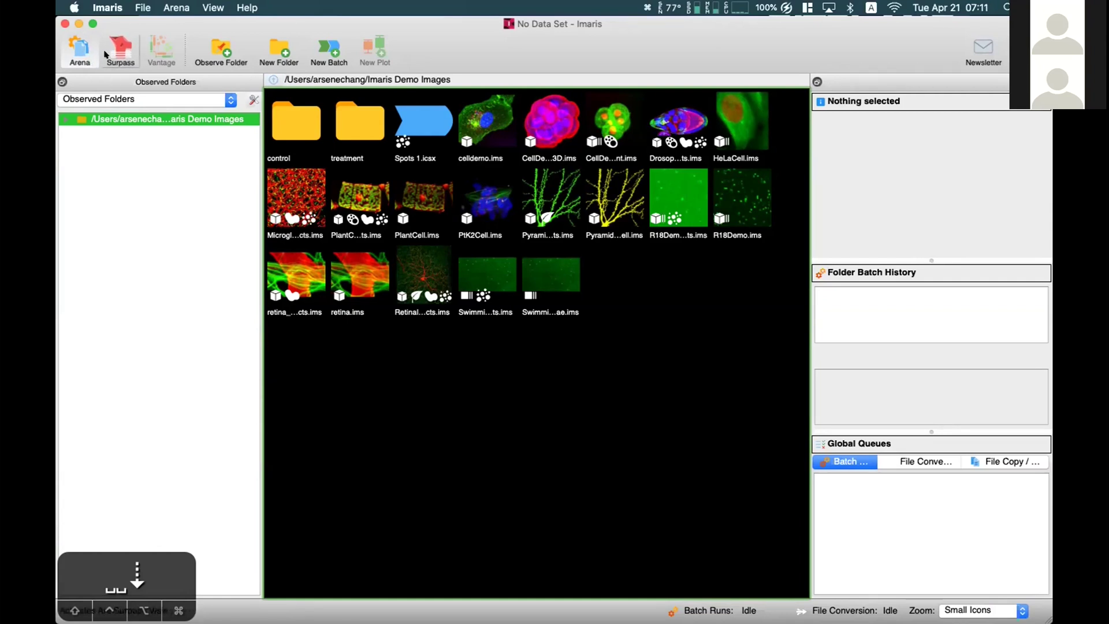
pyautogui.moveTo(383, 193)
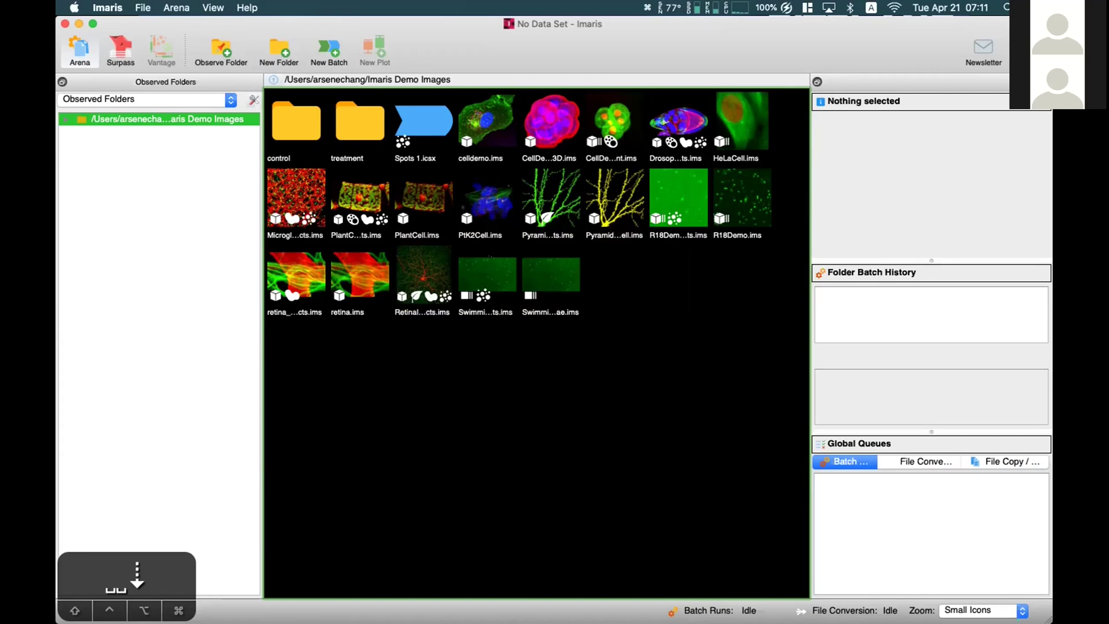
pyautogui.moveTo(490, 257)
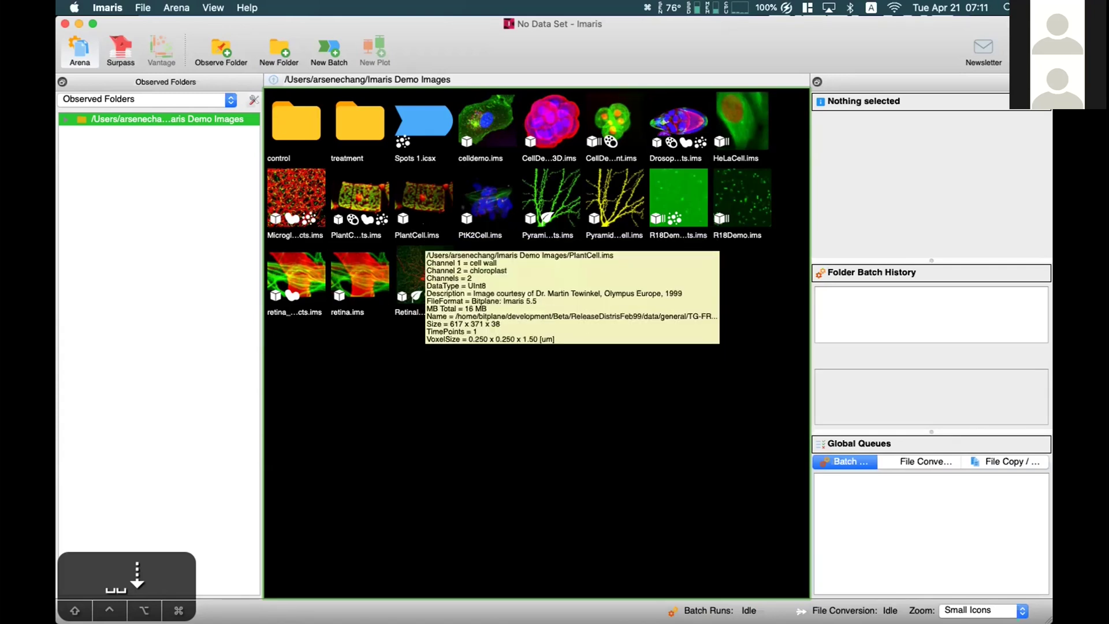
pyautogui.click(424, 238)
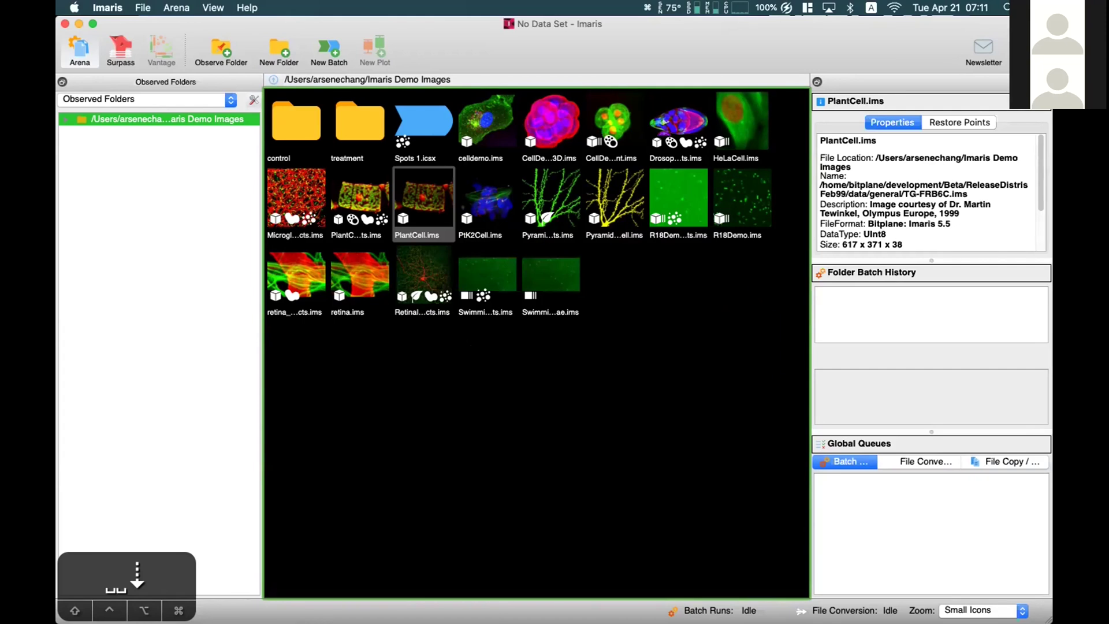
# Step: Switch to Finder and open the CZK folder inside Downloads/Images
pyautogui.moveTo(58, 280)
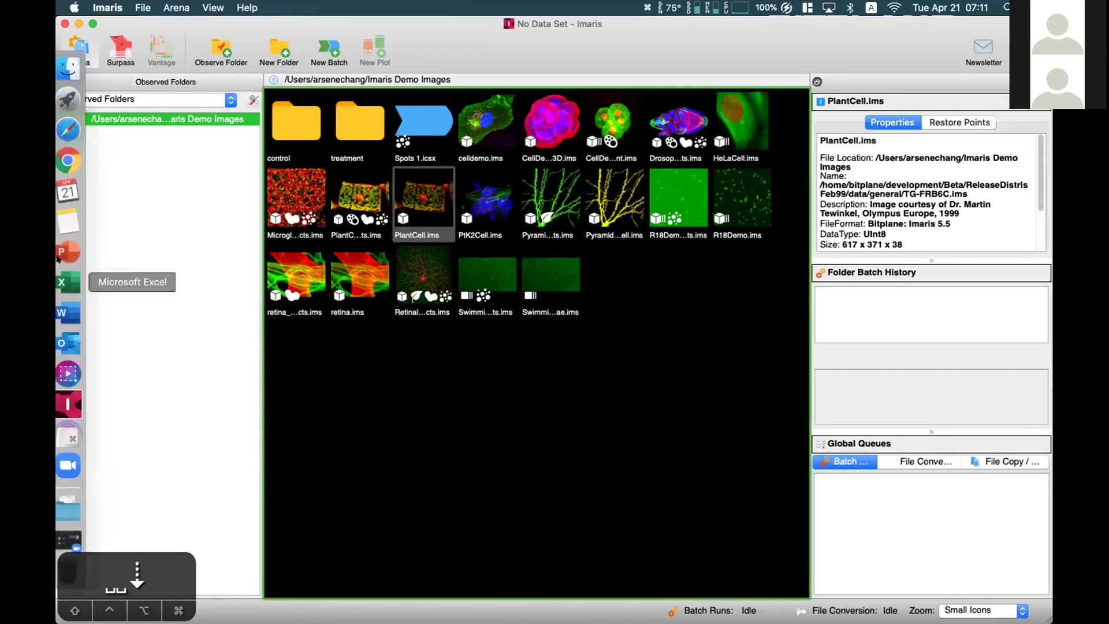
pyautogui.click(69, 67)
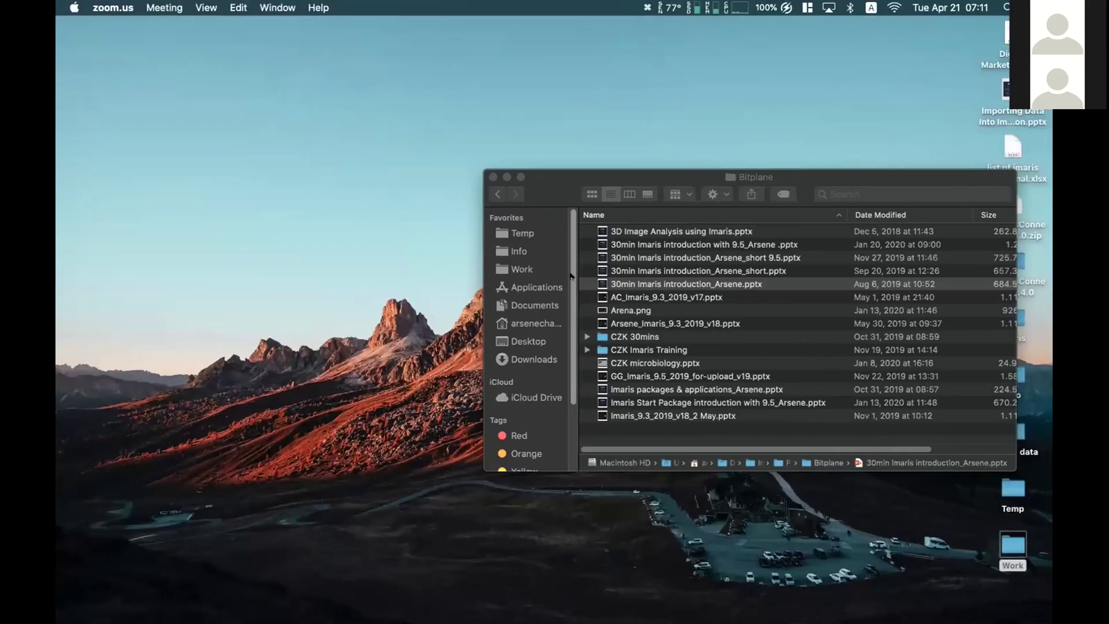
pyautogui.click(525, 353)
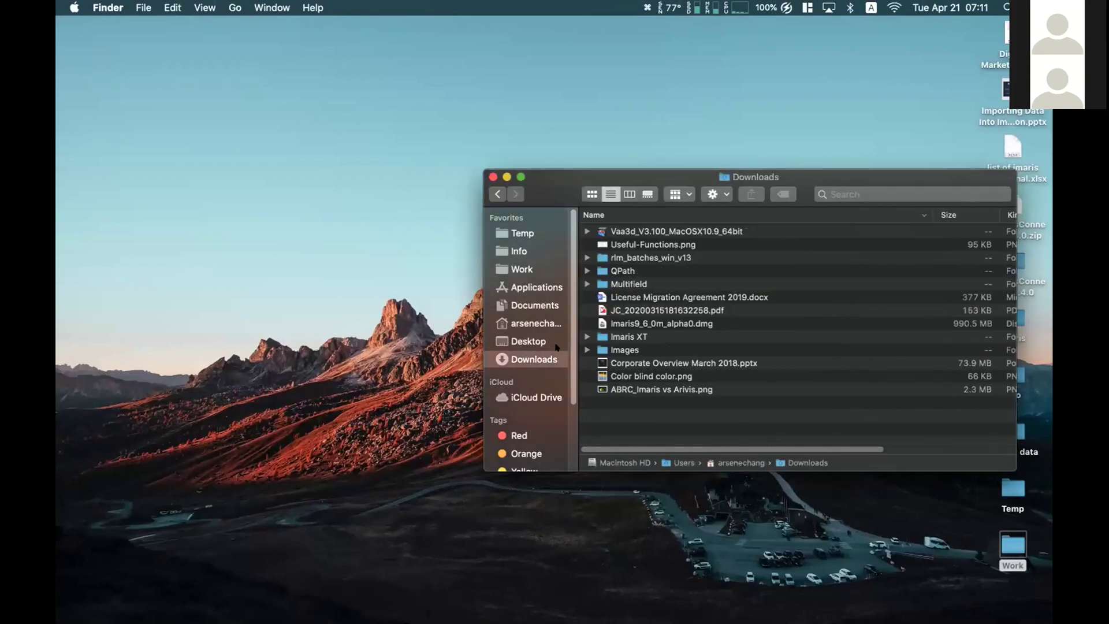
pyautogui.doubleClick(636, 349)
pyautogui.doubleClick(621, 337)
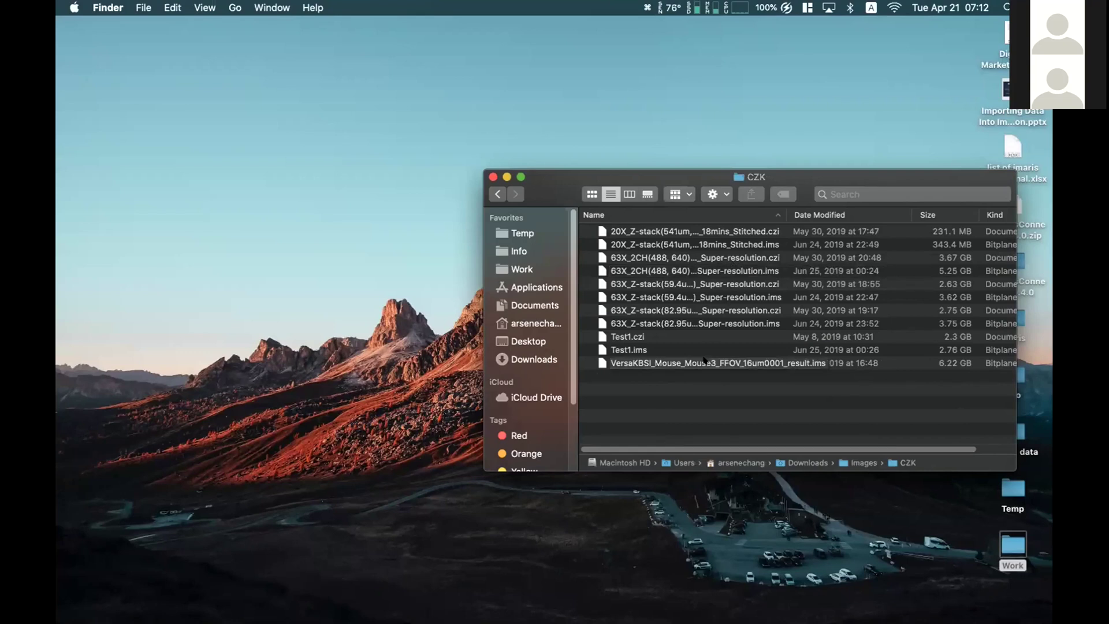
# Step: Compare the file sizes of the .czi and .ims versions of the 63X_2CH(488, 640) super-resolution Z-stack
pyautogui.click(696, 260)
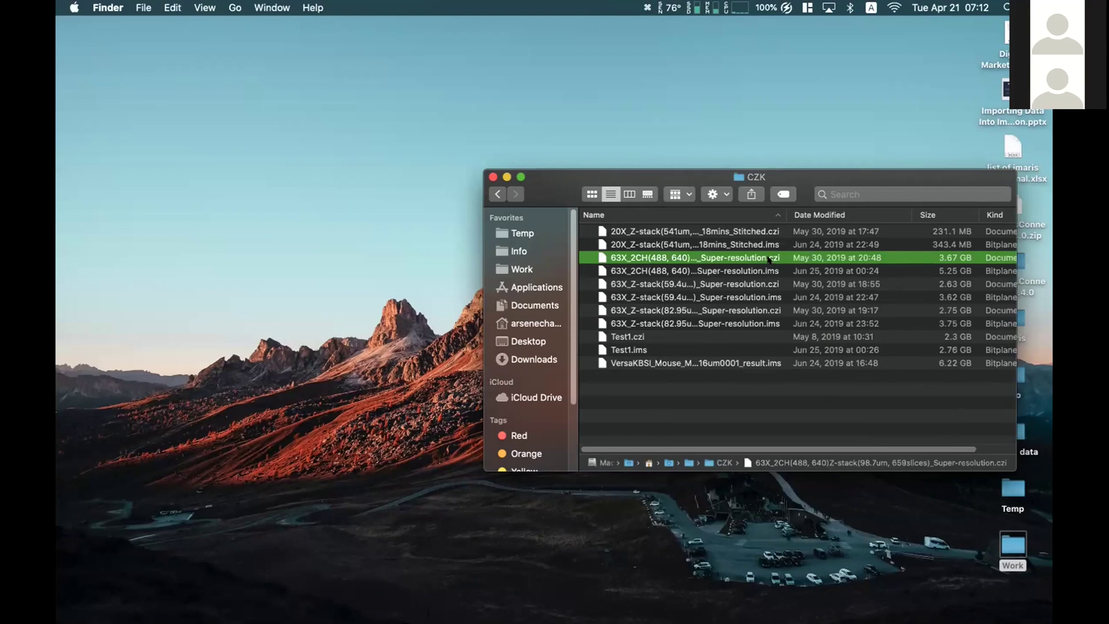
pyautogui.click(795, 386)
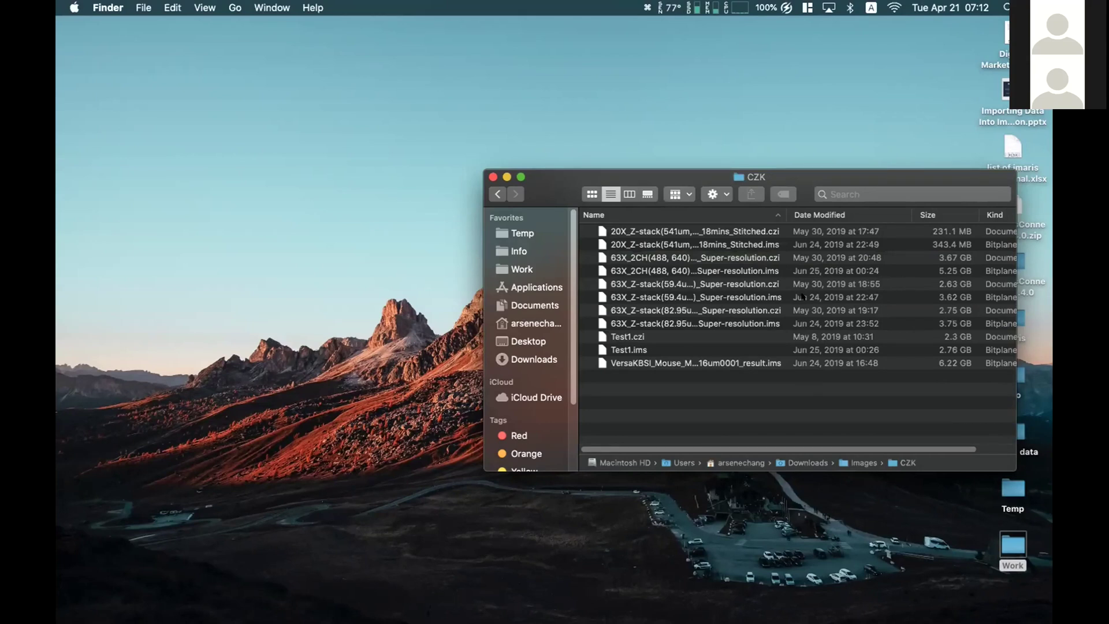
pyautogui.click(767, 273)
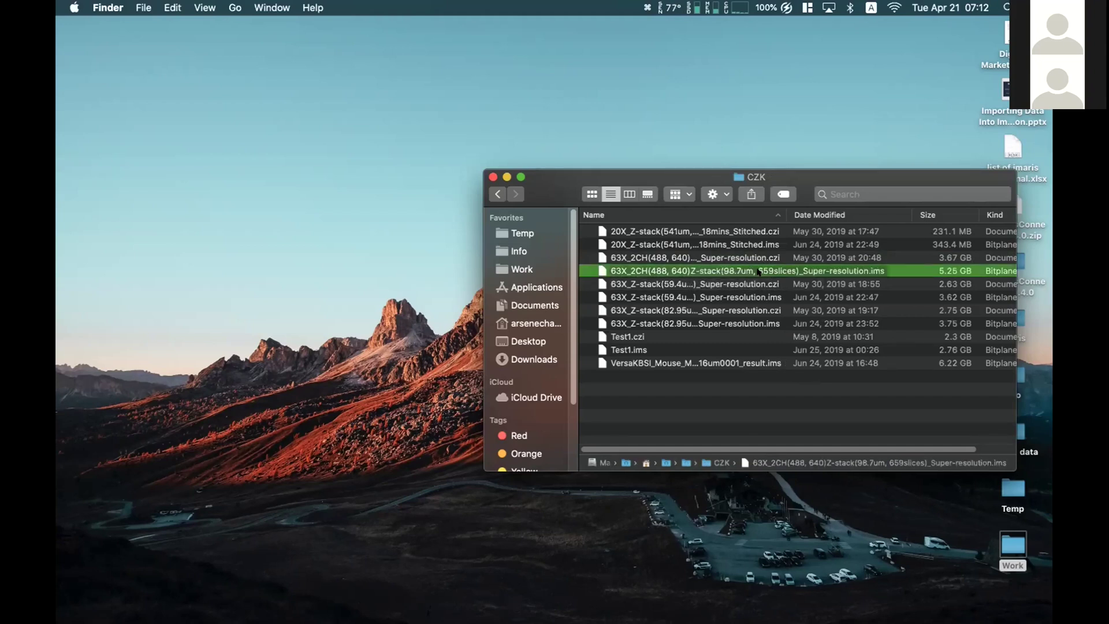
pyautogui.press('F11')
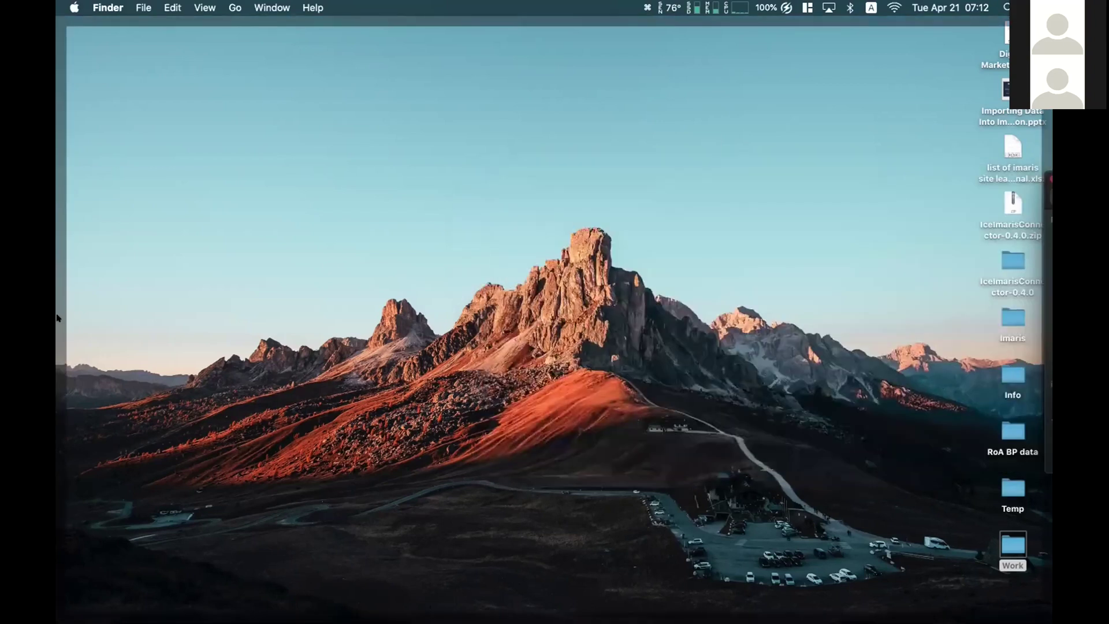
# Step: Return to Imaris and add the UQ training folder from Downloads/Images as an observed folder in Arena
pyautogui.click(75, 404)
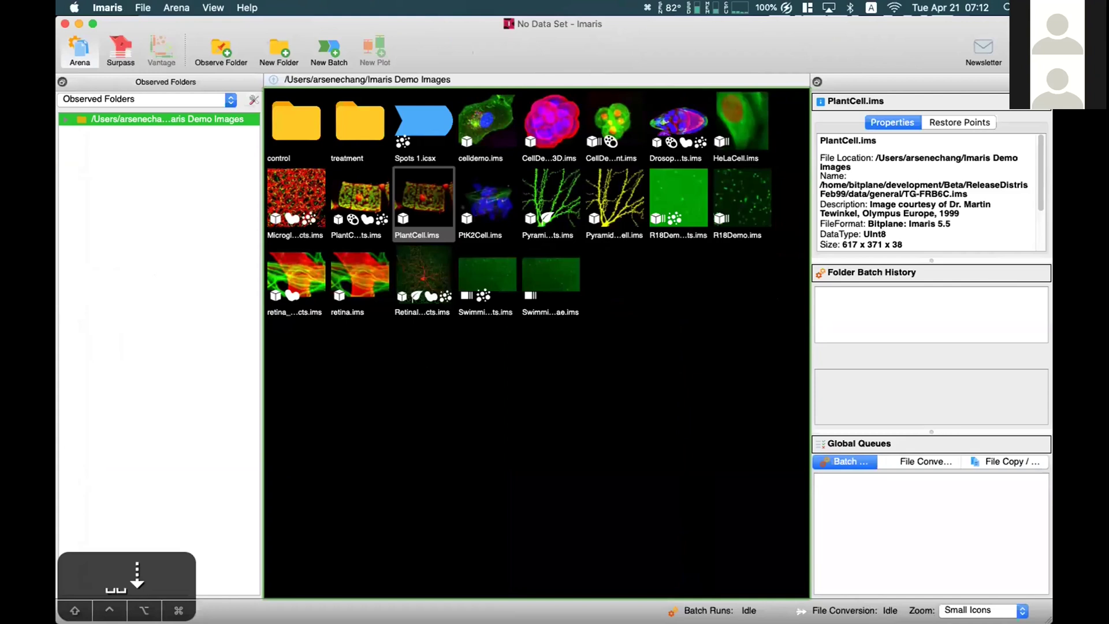
pyautogui.click(536, 416)
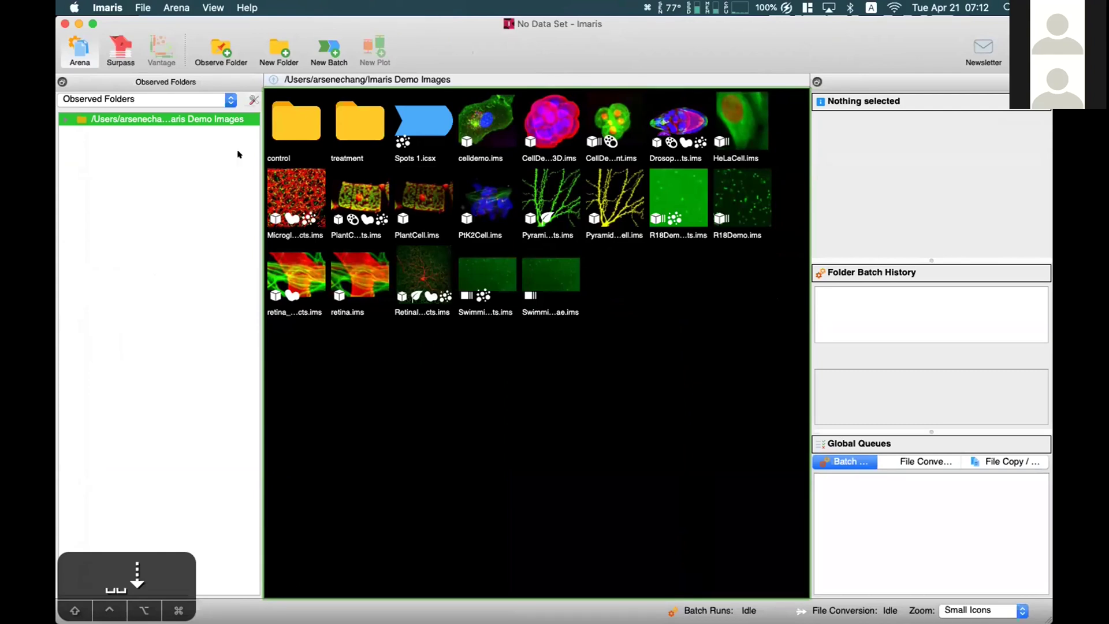
pyautogui.click(229, 59)
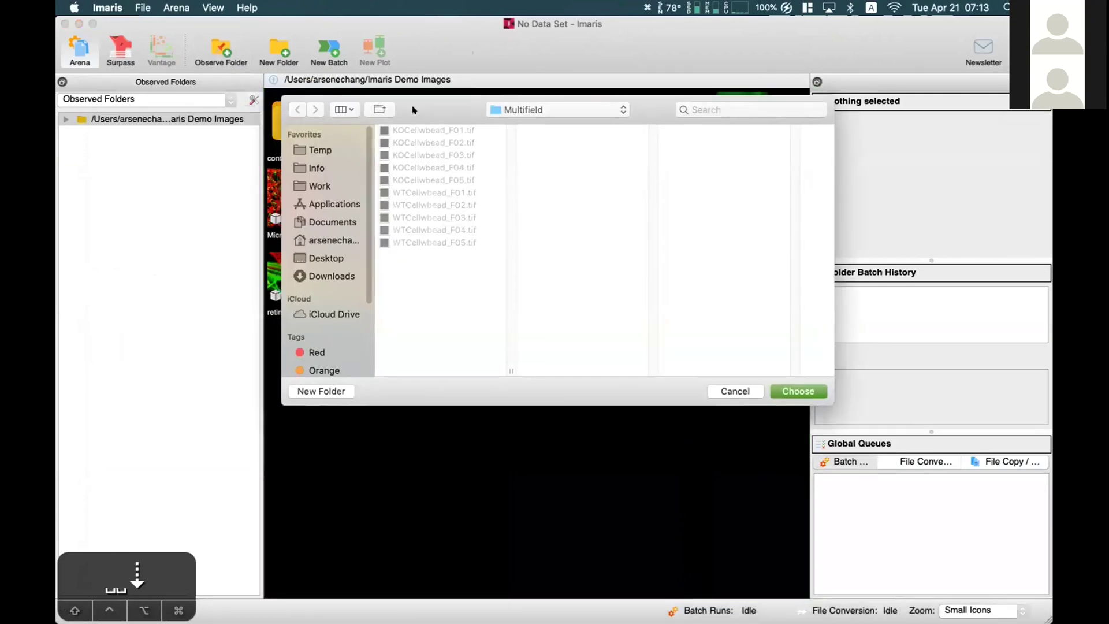
pyautogui.click(532, 118)
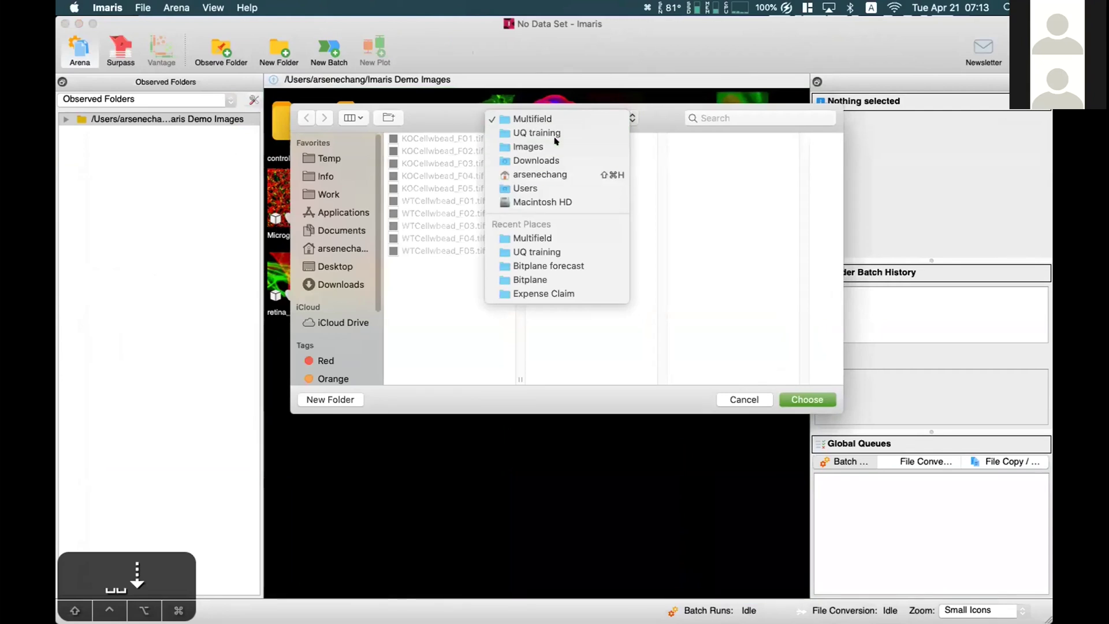
pyautogui.click(553, 146)
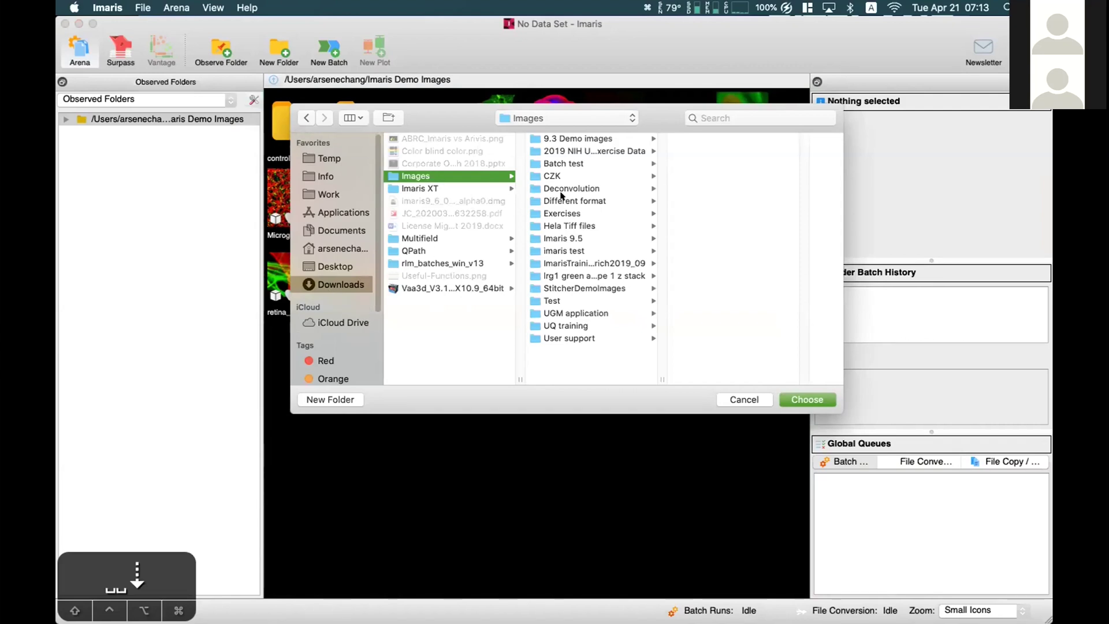
pyautogui.click(572, 326)
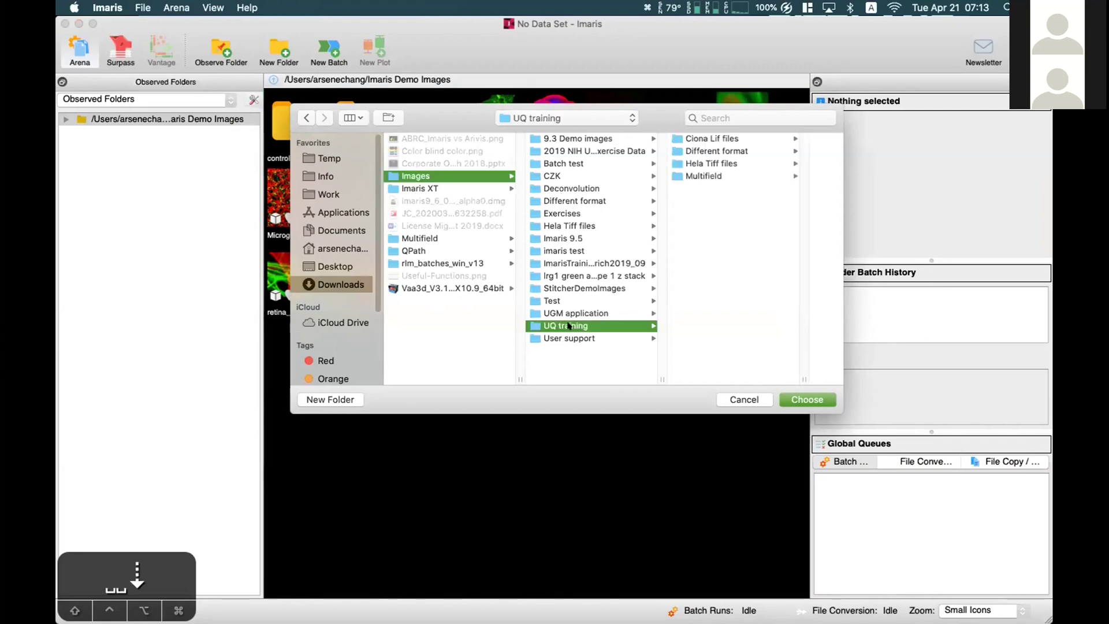
pyautogui.click(808, 400)
# Step: Select the UQ training folder among the observed folders and expand it to list its subfolders
pyautogui.click(205, 132)
pyautogui.click(197, 119)
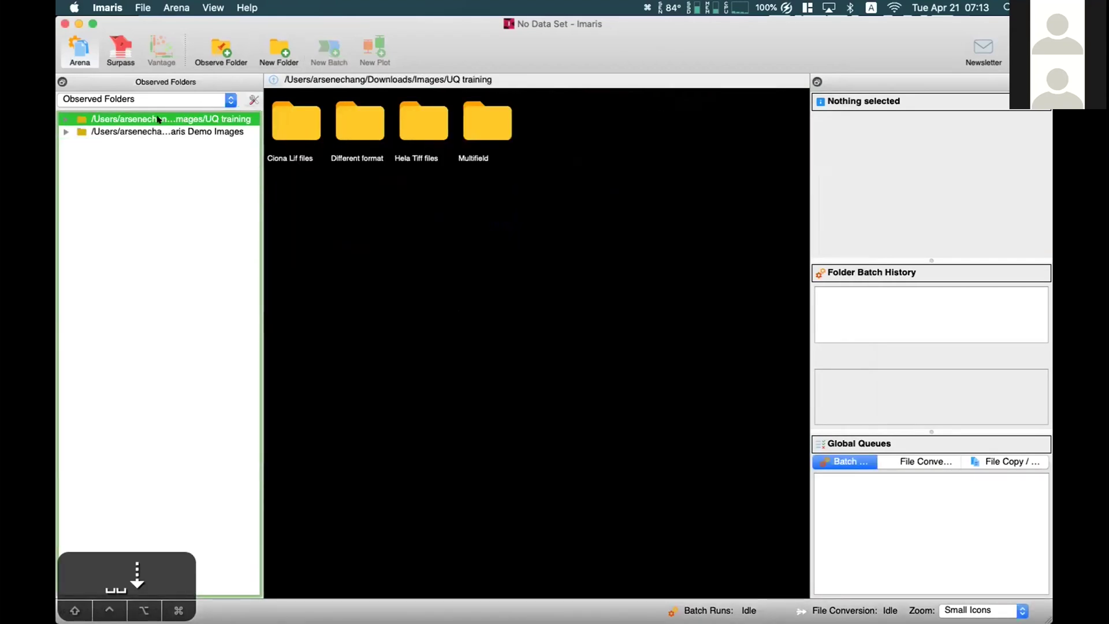
pyautogui.click(61, 119)
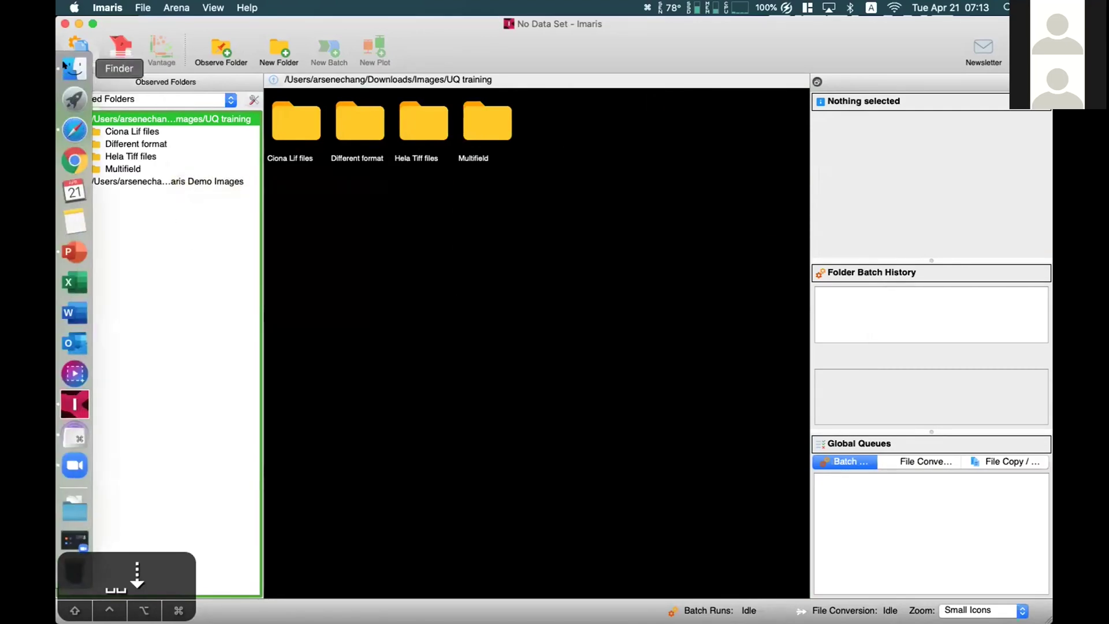
pyautogui.click(66, 68)
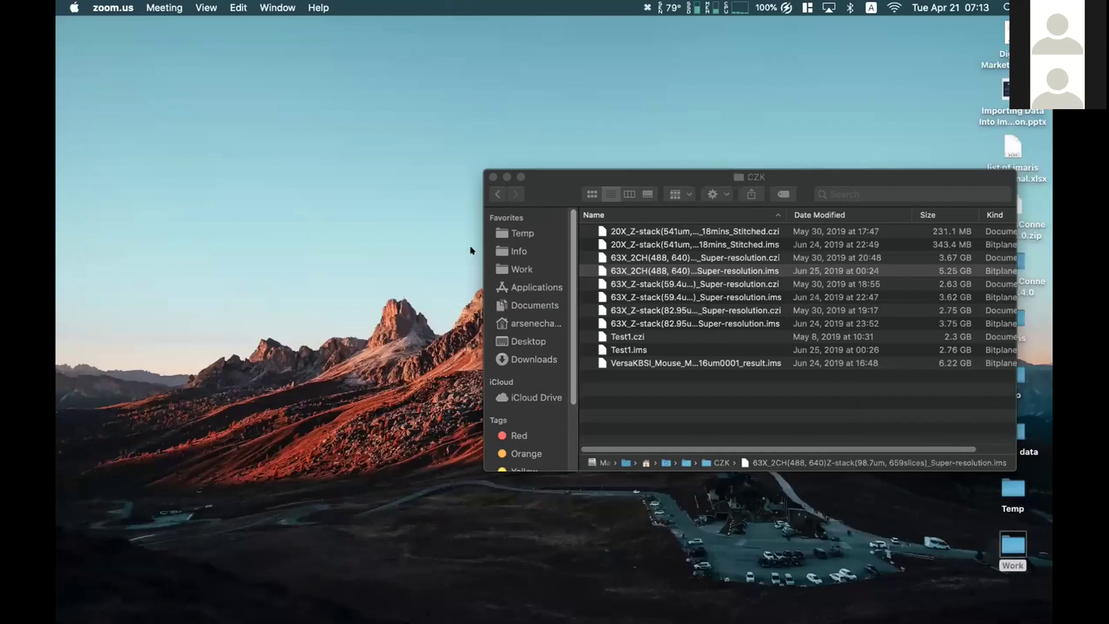
pyautogui.moveTo(58, 235)
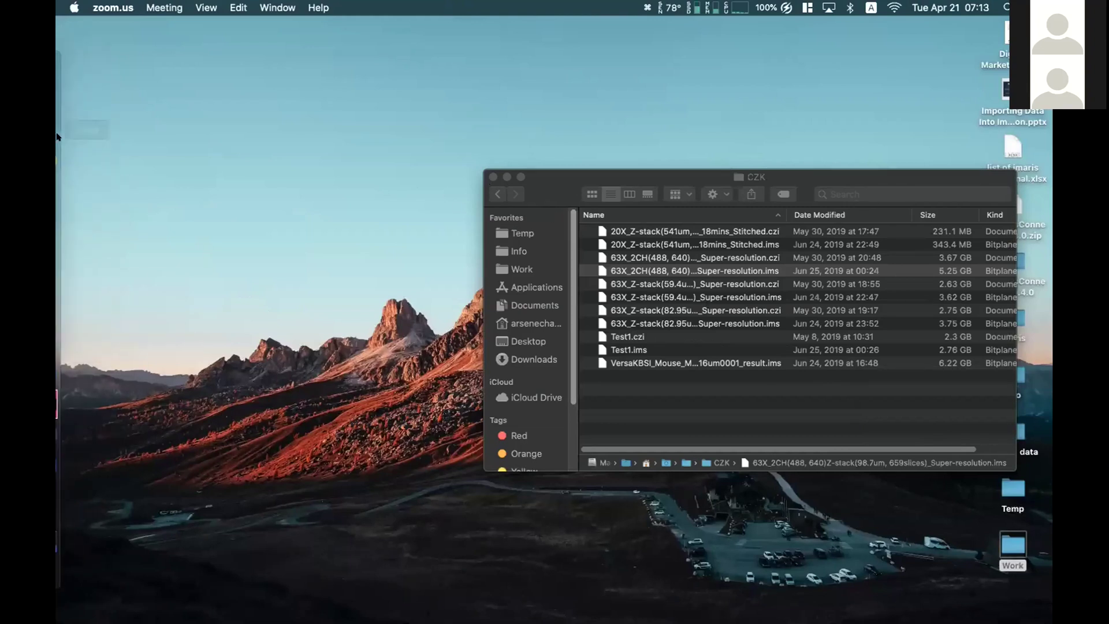
pyautogui.click(75, 404)
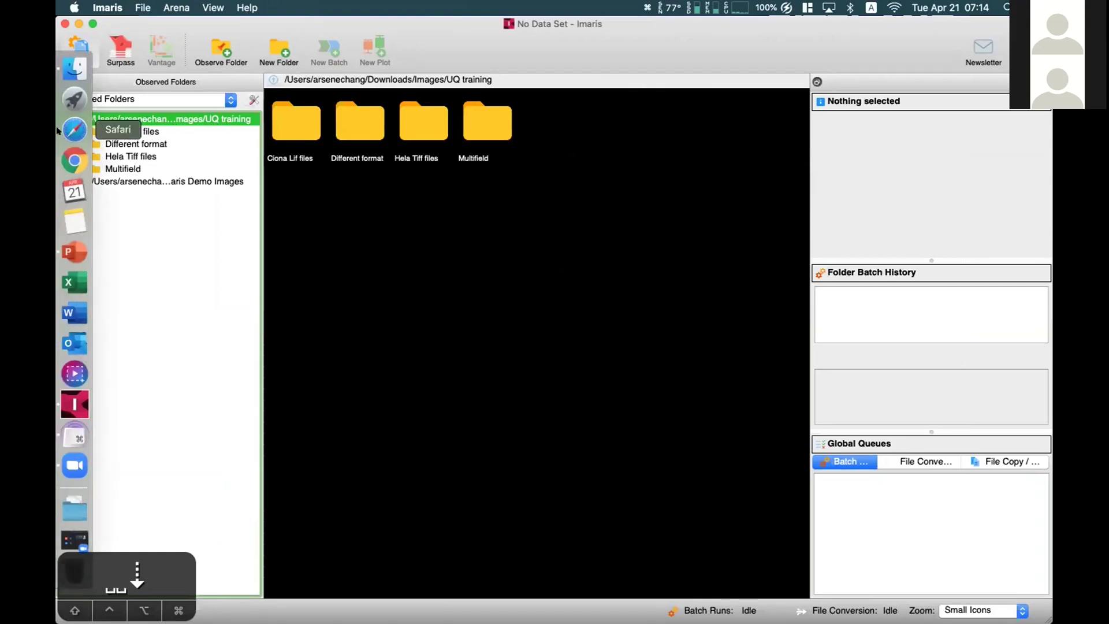
# Step: Switch to Finder and open the UQ training folder inside Downloads/Images to view its subfolders
pyautogui.click(62, 68)
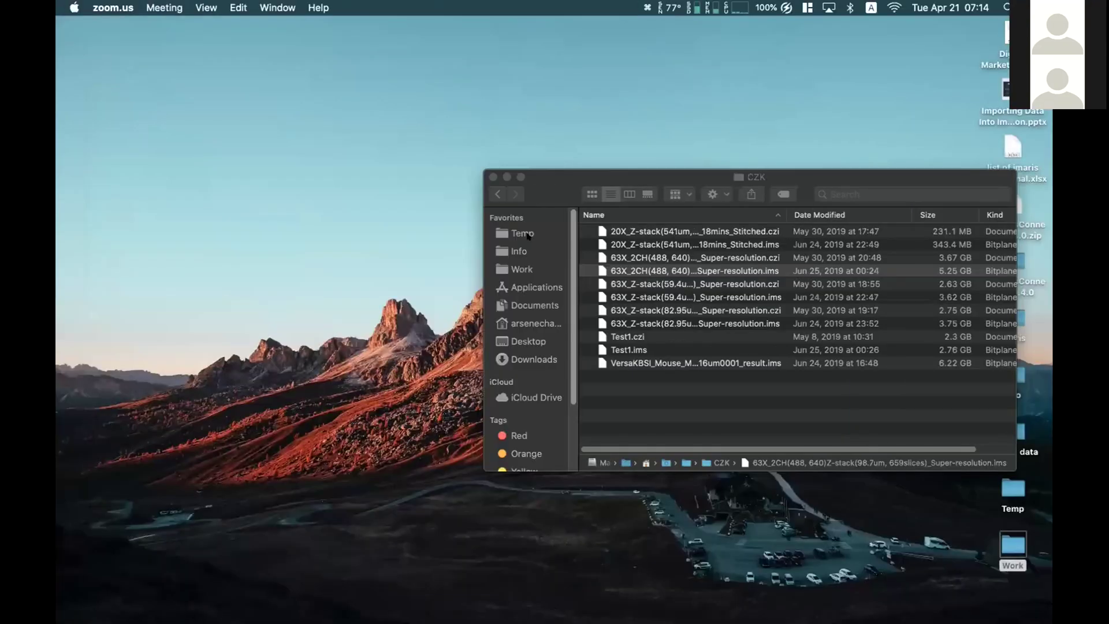
pyautogui.click(535, 356)
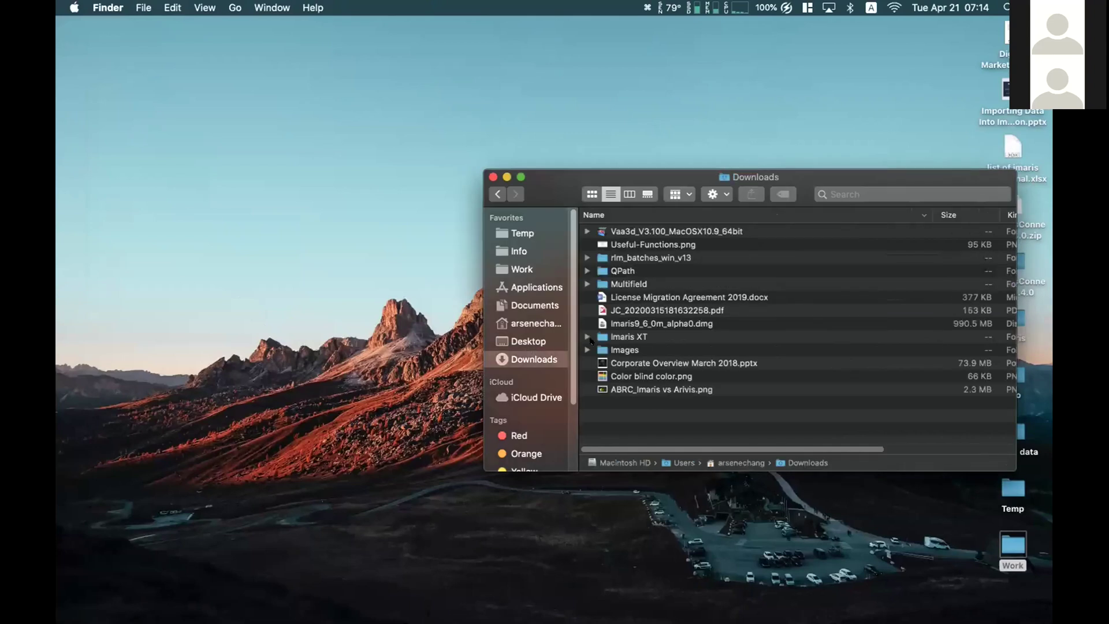
pyautogui.click(626, 349)
pyautogui.doubleClick(626, 349)
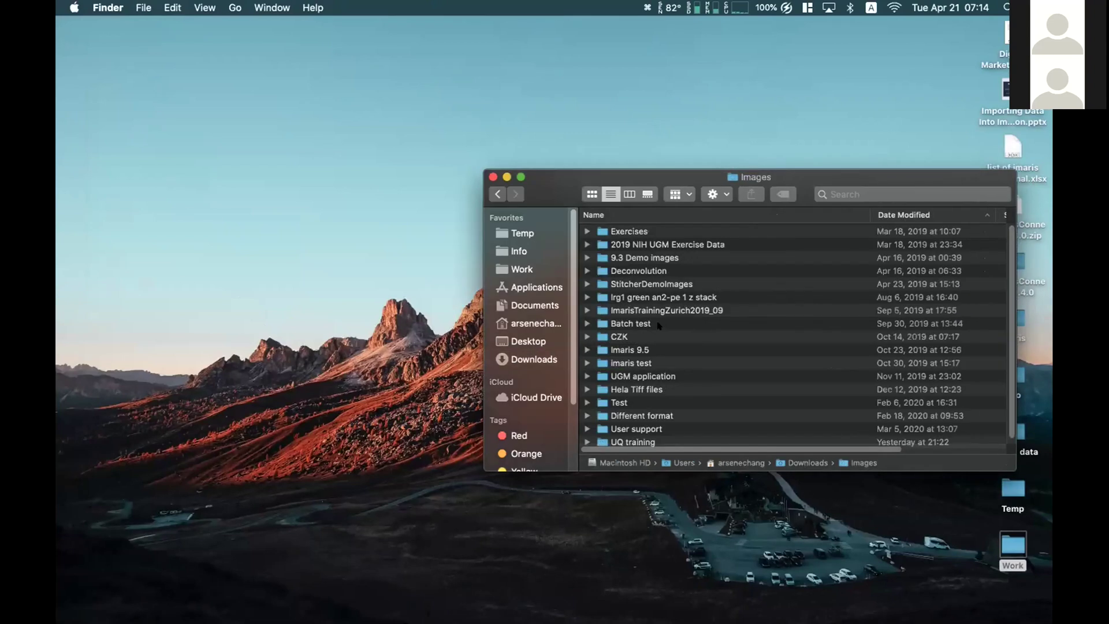
pyautogui.doubleClick(648, 438)
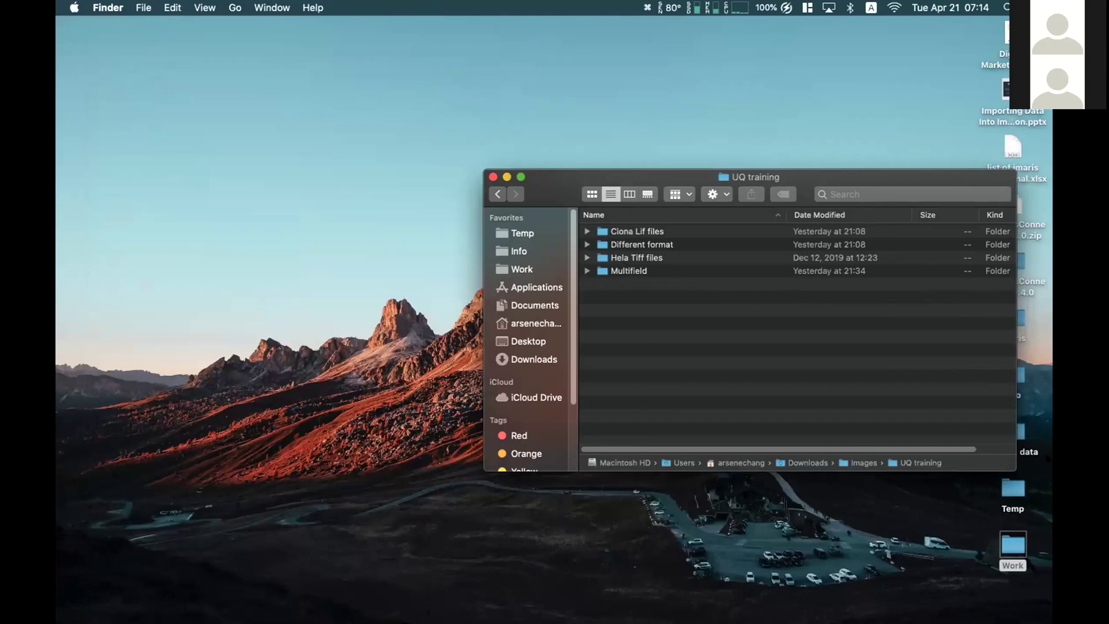
pyautogui.moveTo(58, 338)
# Step: Return to Imaris and browse the Ciona Lif files, Different format, Hela Tiff files and Multifield subfolders in turn
pyautogui.click(74, 404)
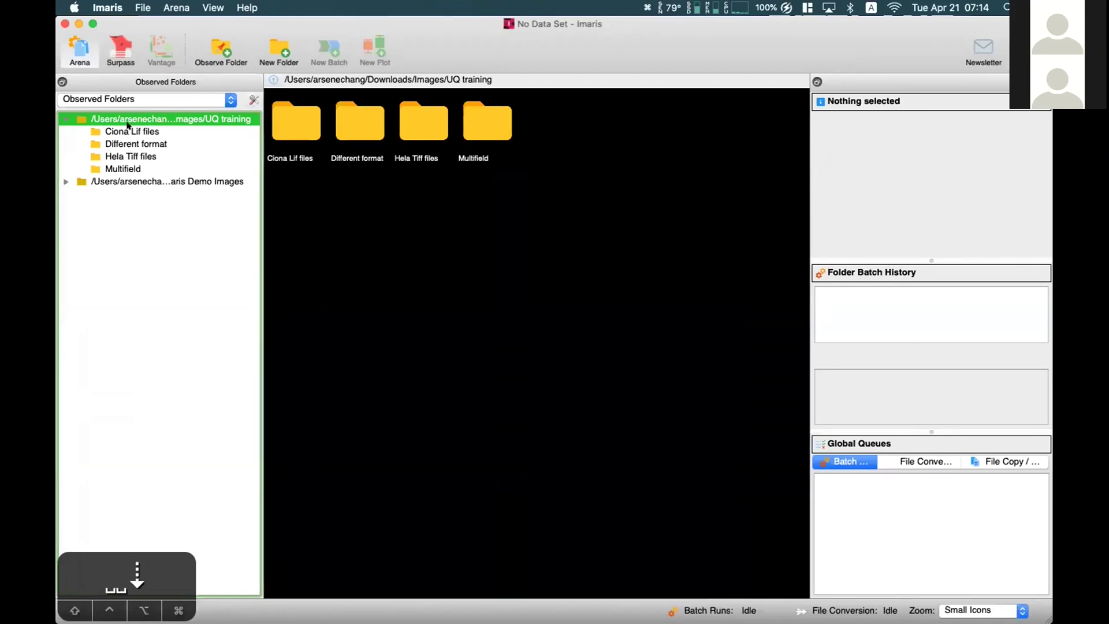
pyautogui.click(128, 127)
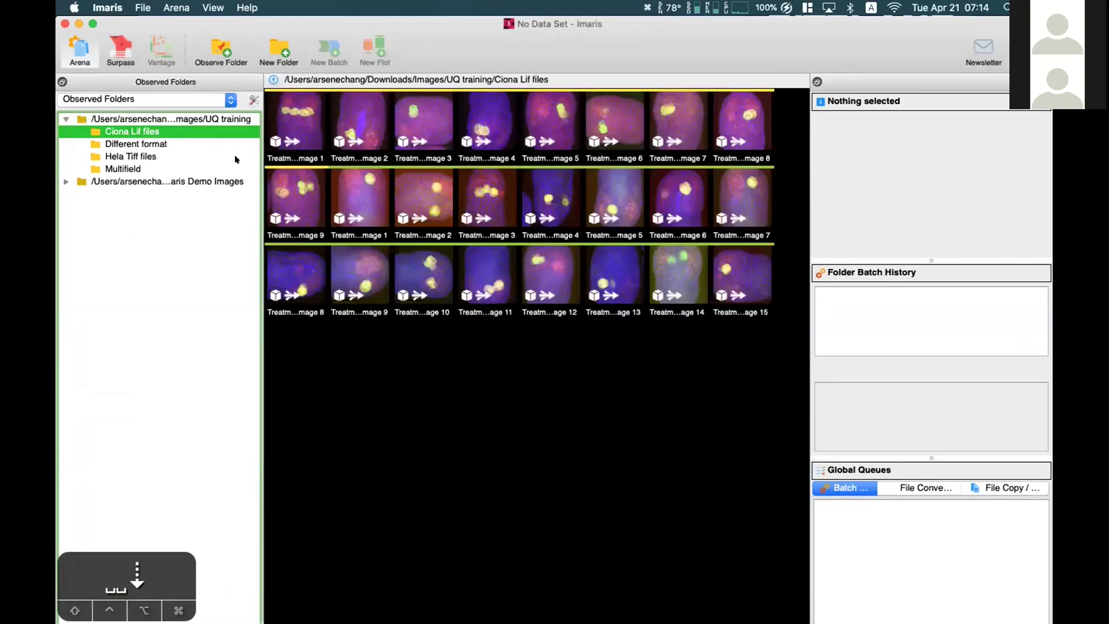
pyautogui.click(148, 145)
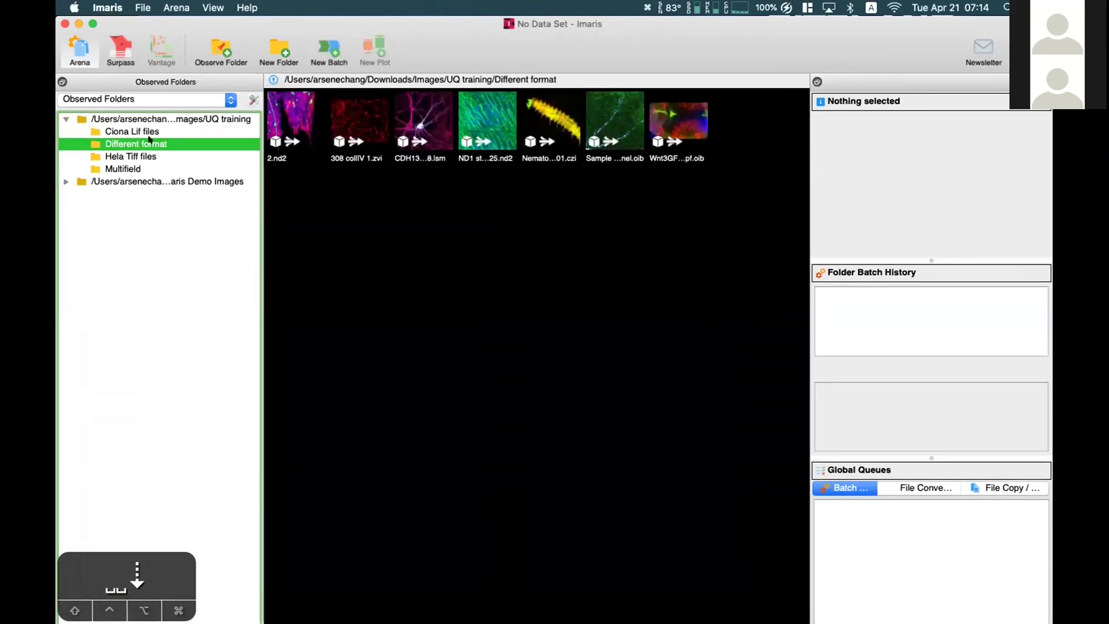
pyautogui.click(148, 158)
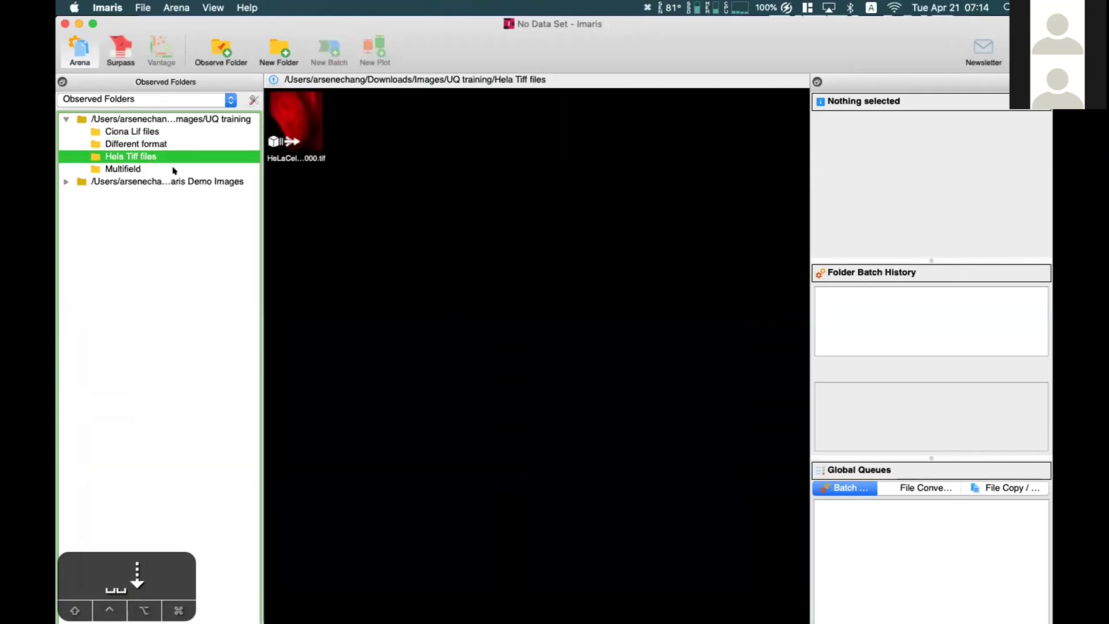
pyautogui.click(151, 167)
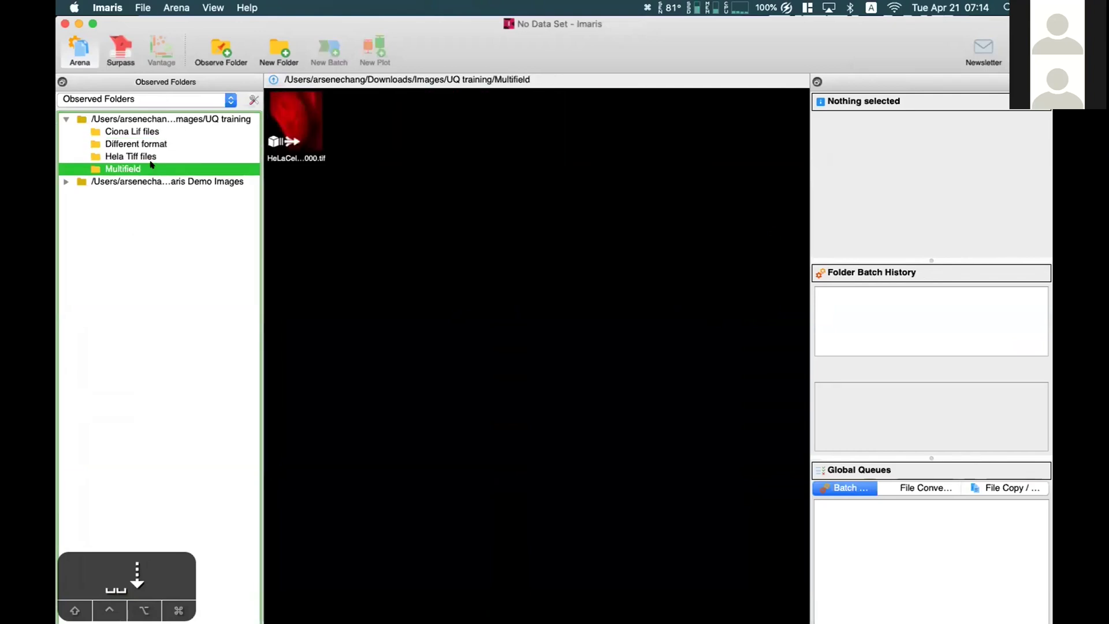
# Step: Revisit the Ciona Lif files folder, open Different format, and check the file information of the .zvi image
pyautogui.click(151, 131)
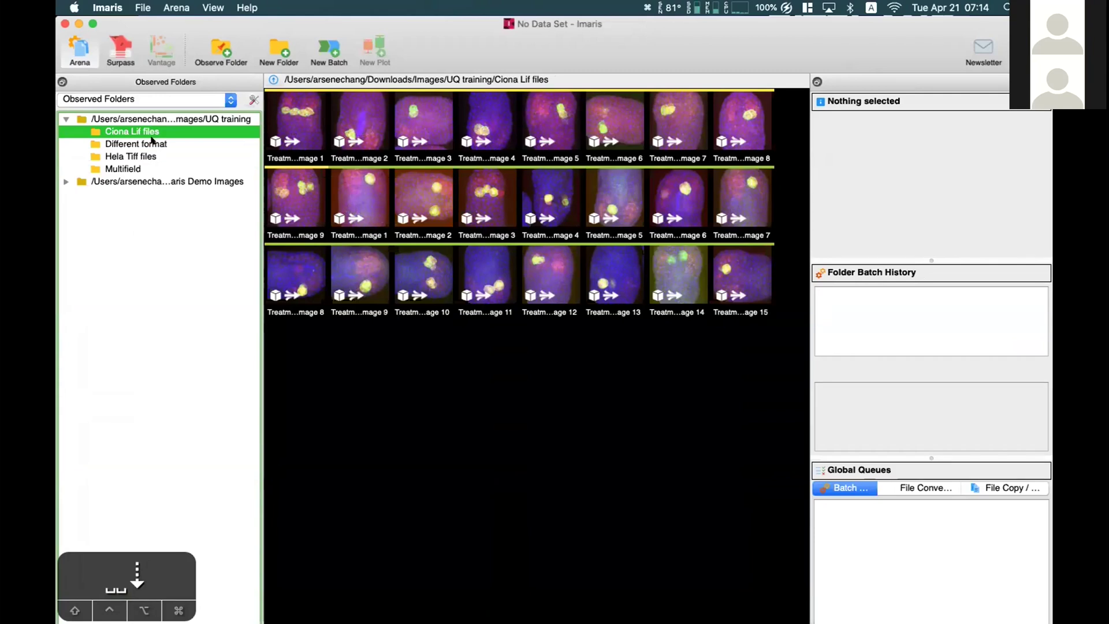
pyautogui.click(152, 142)
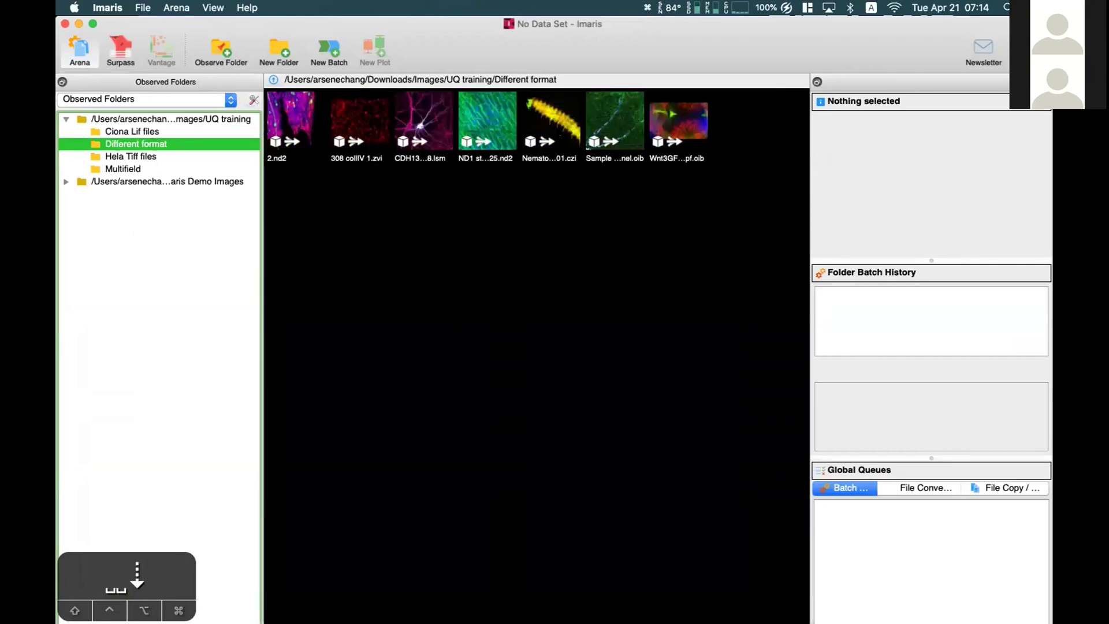
pyautogui.moveTo(376, 127)
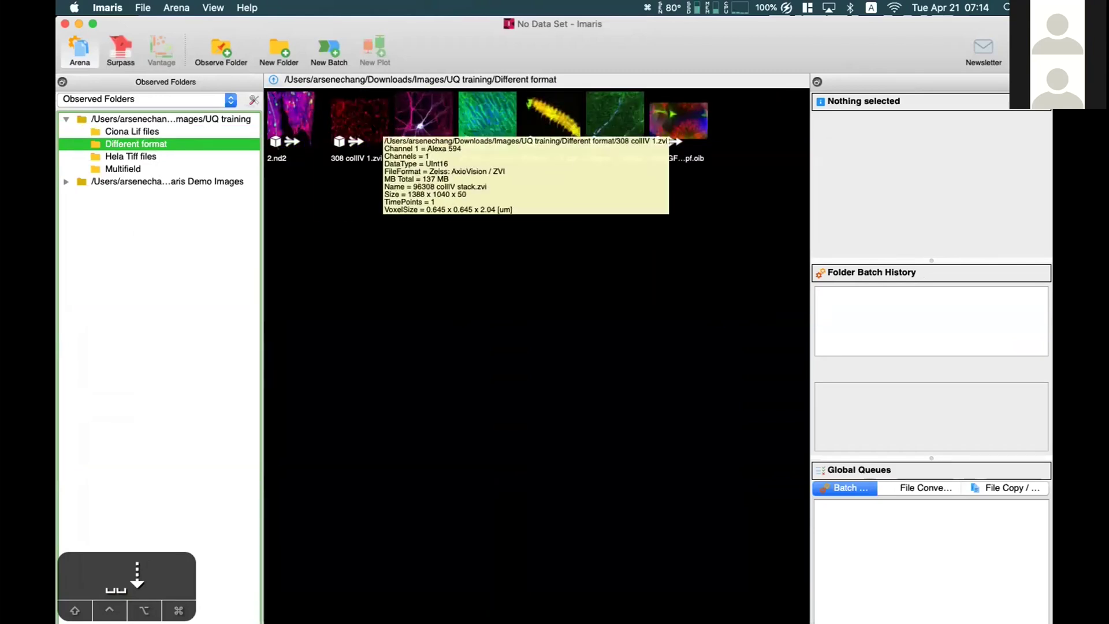
# Step: Open the Multifield subfolder, then go back up to the UQ training folder to view its subfolders
pyautogui.click(434, 231)
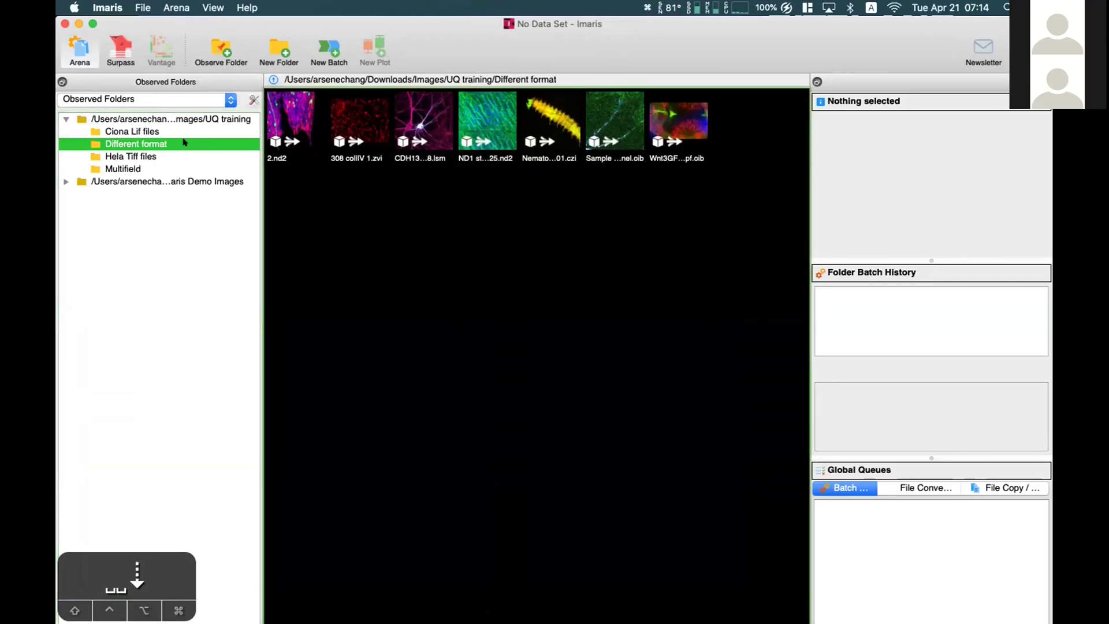
pyautogui.click(149, 169)
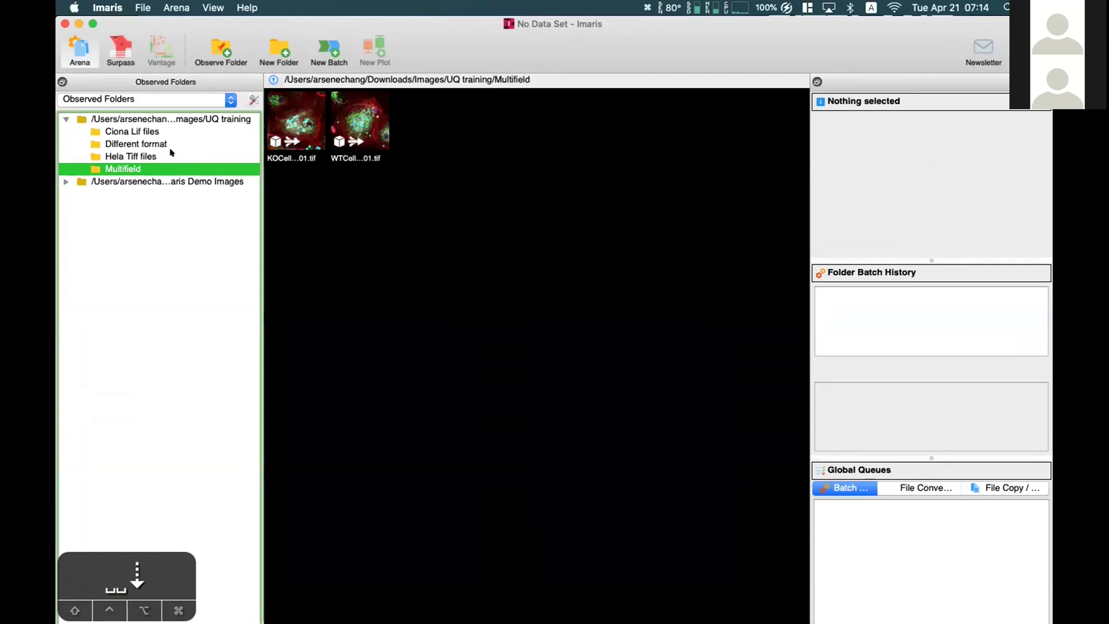
pyautogui.click(205, 118)
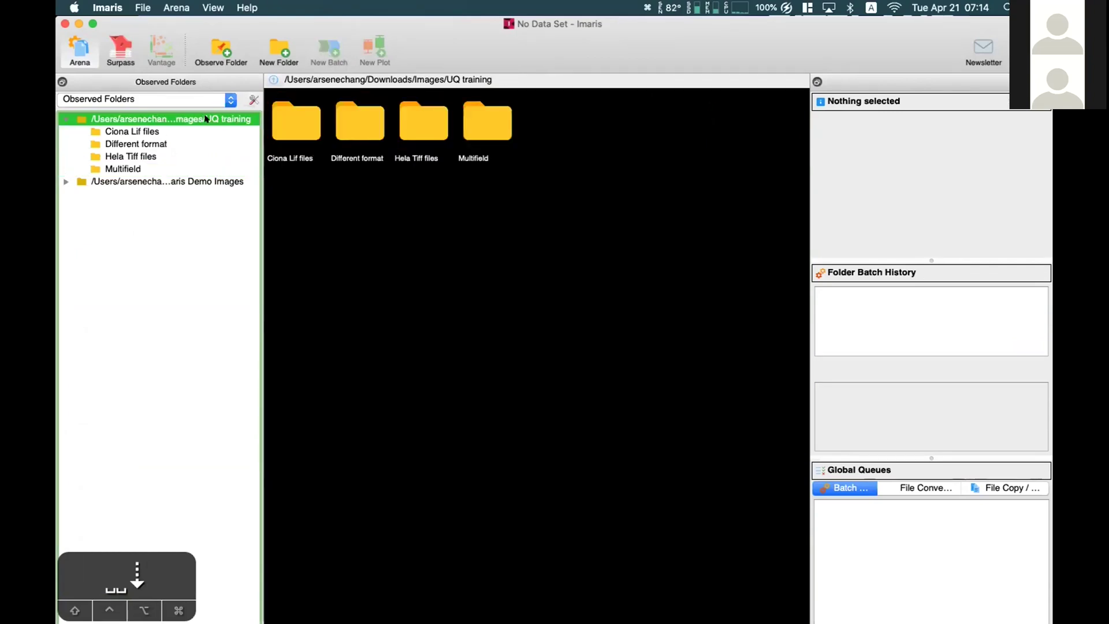
# Step: Open the Imaris Demo Images folder, select celldemo.ims, and view the properties of other images such as PlantCell.ims
pyautogui.click(219, 181)
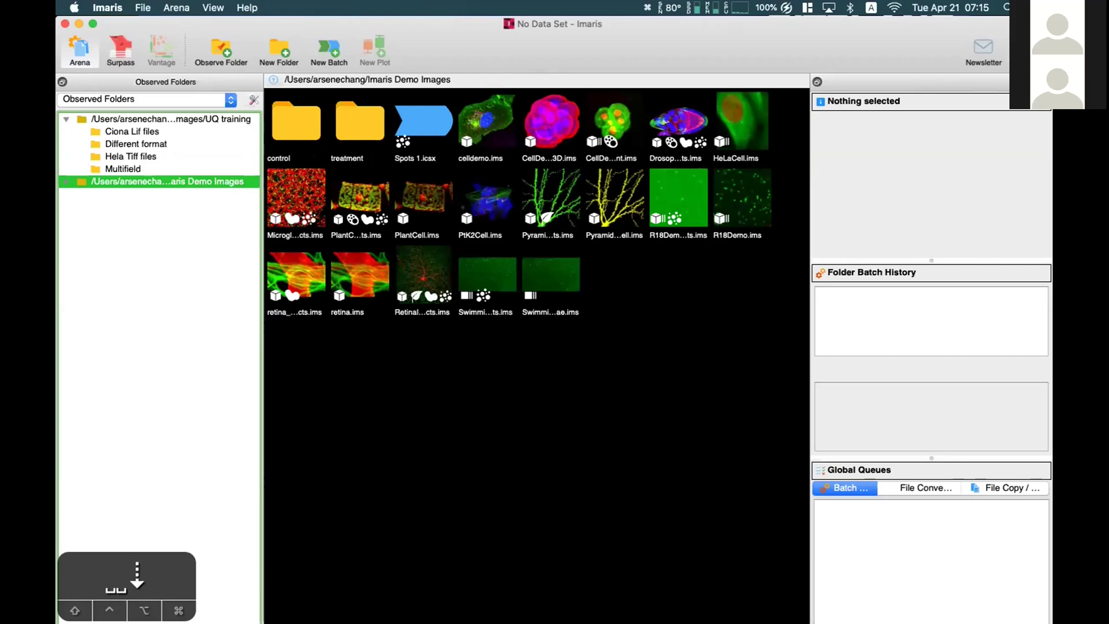
pyautogui.click(470, 127)
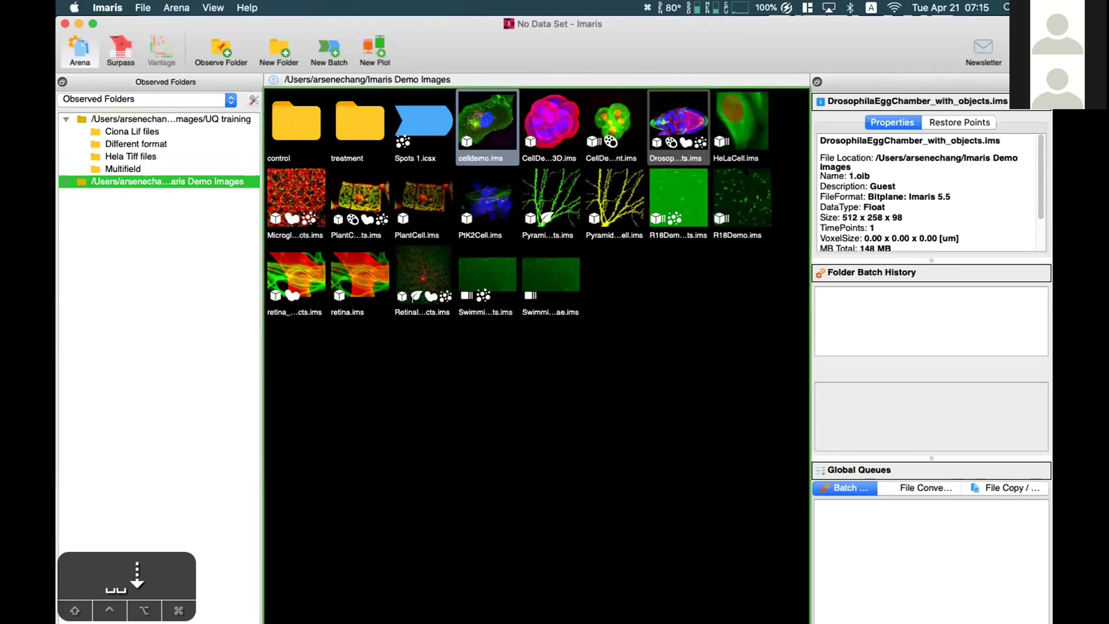
pyautogui.moveTo(745, 183)
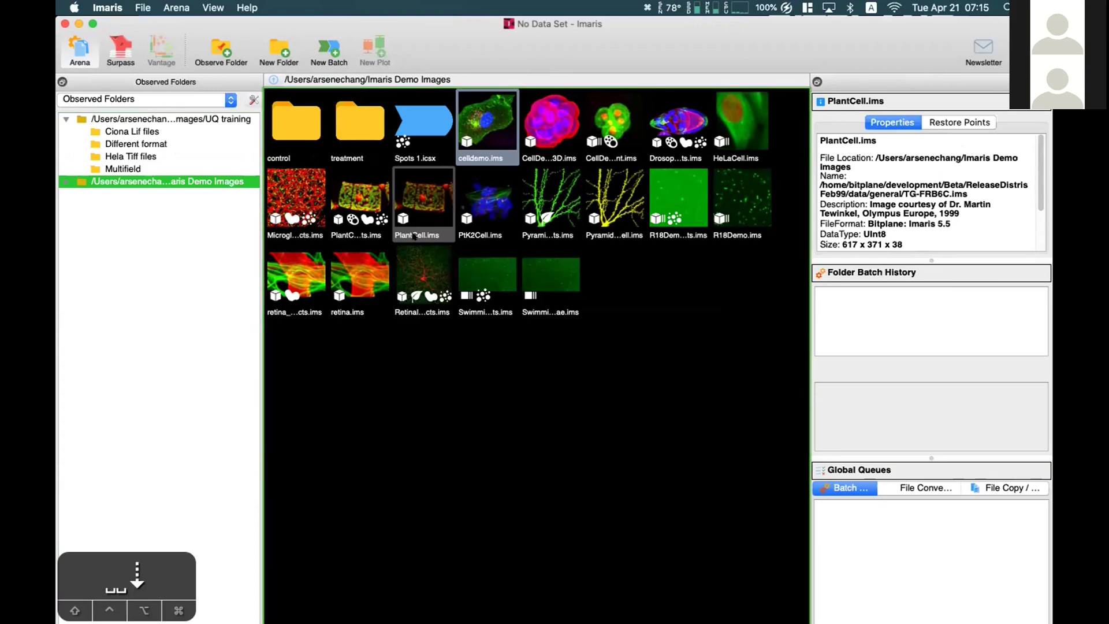
pyautogui.moveTo(406, 227)
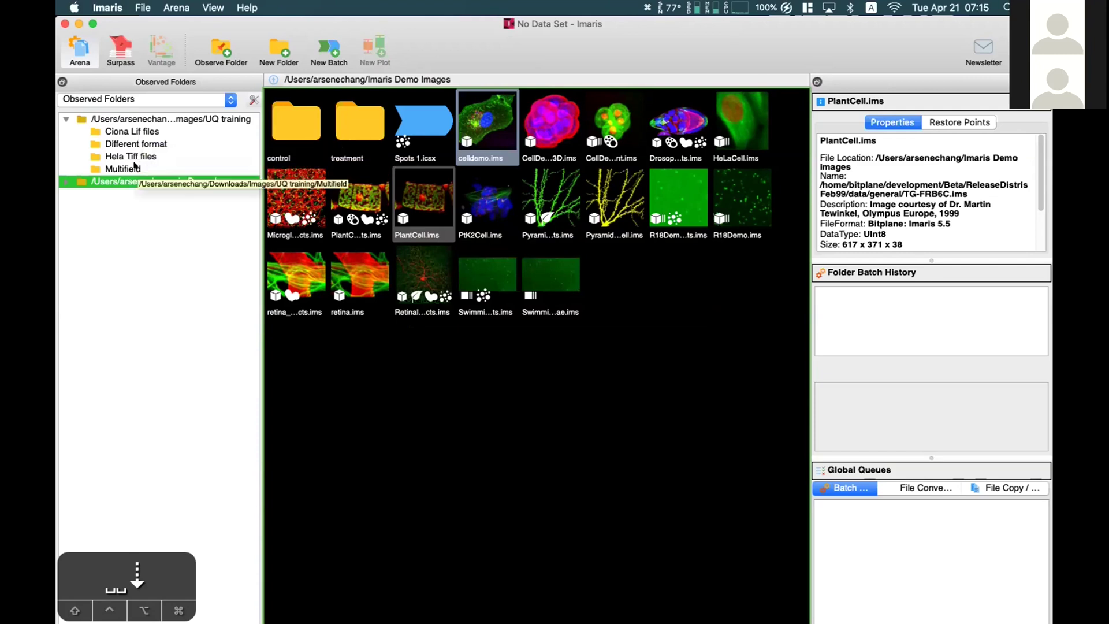
# Step: Browse the Ciona Lif files and Different format subfolders, and view the properties of 2.nd2
pyautogui.click(130, 133)
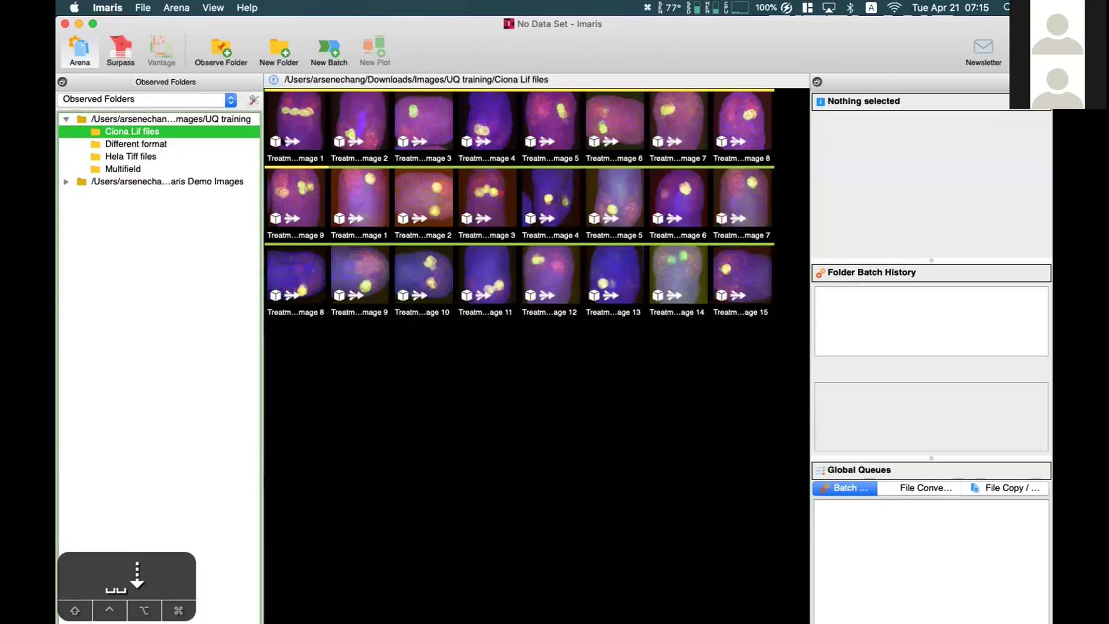
pyautogui.click(127, 143)
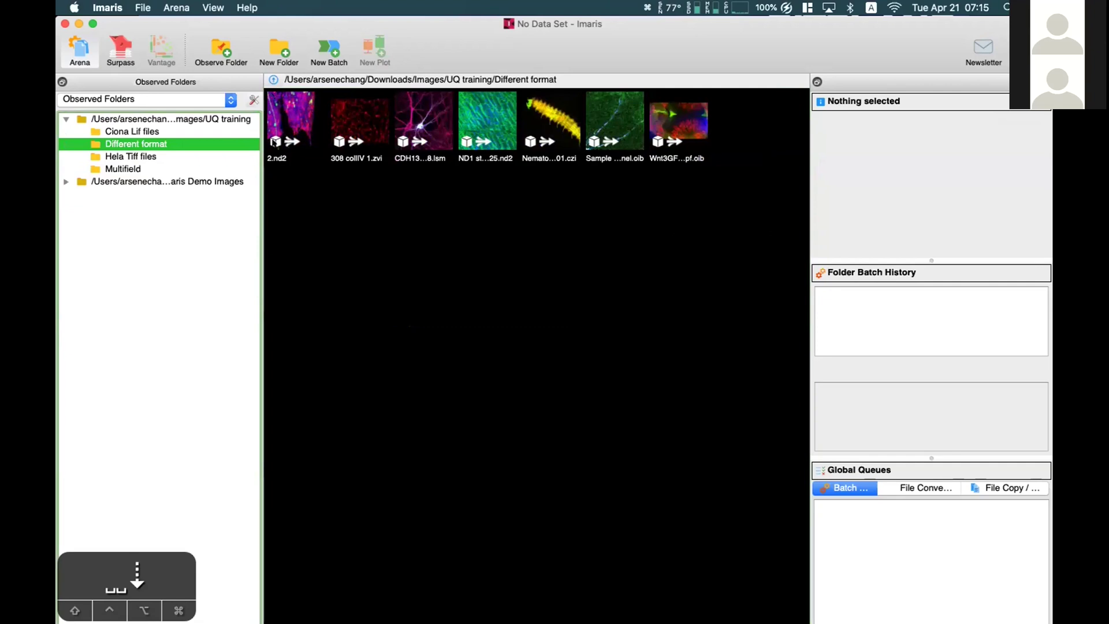
pyautogui.click(312, 158)
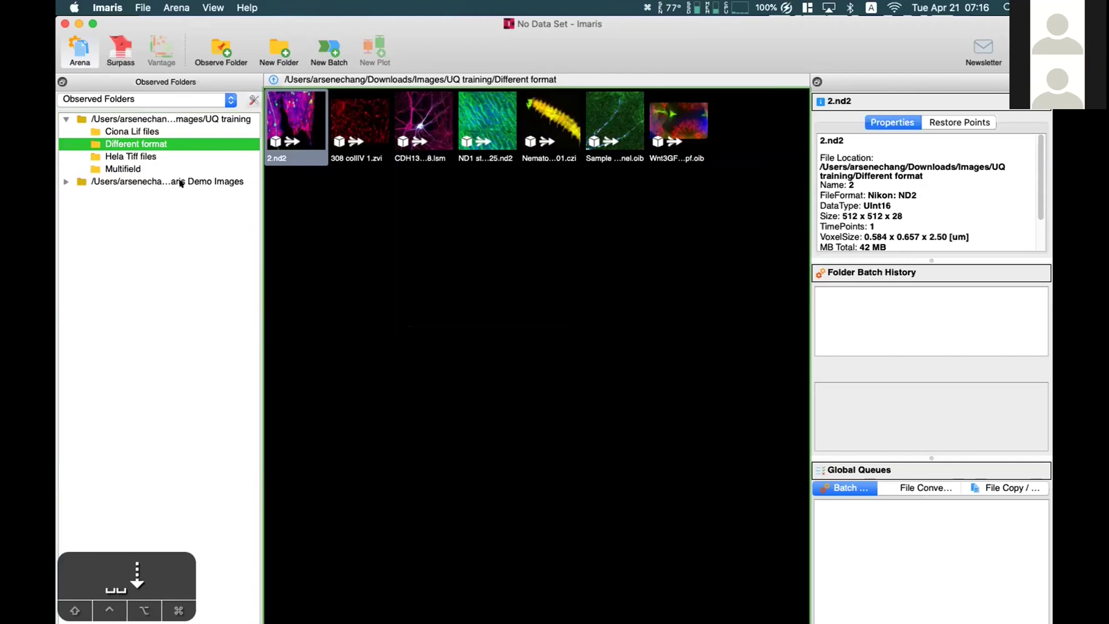
# Step: Browse the Hela Tiff files and Ciona Lif files subfolders, then go back to Different format
pyautogui.click(161, 157)
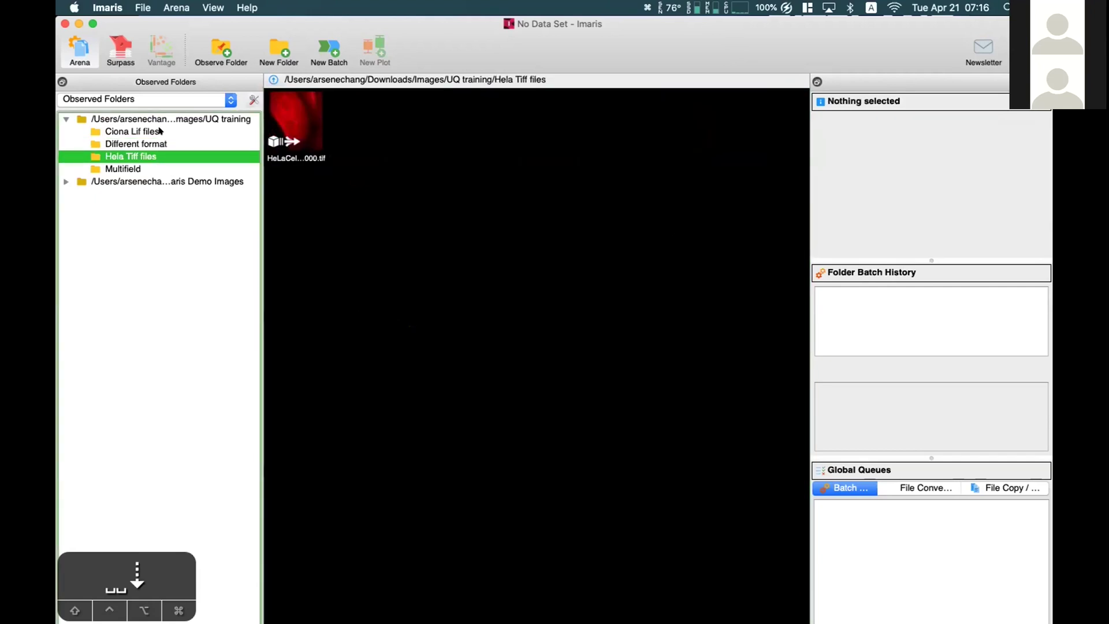
pyautogui.click(160, 131)
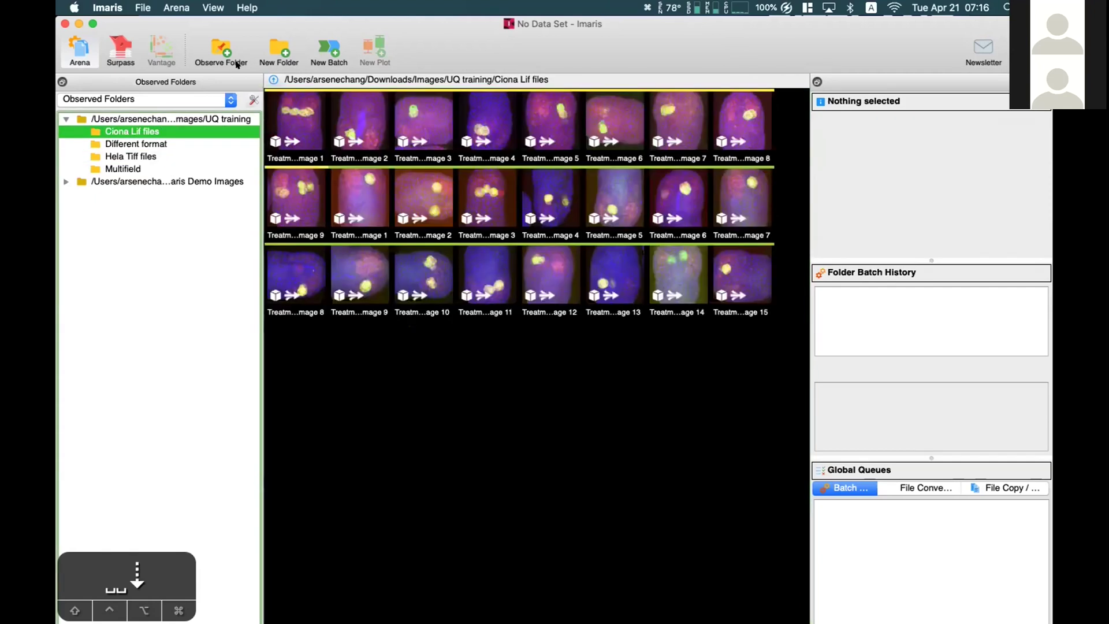
pyautogui.click(168, 143)
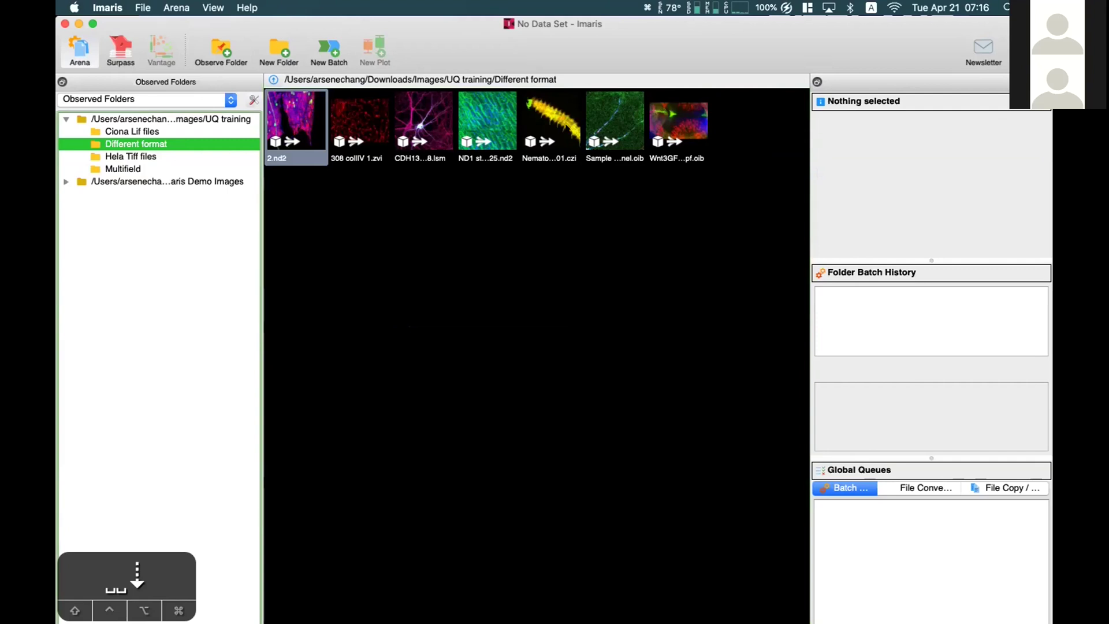
# Step: Reveal the Different format folder in Finder and allow Imaris to control Finder
pyautogui.rightClick(148, 142)
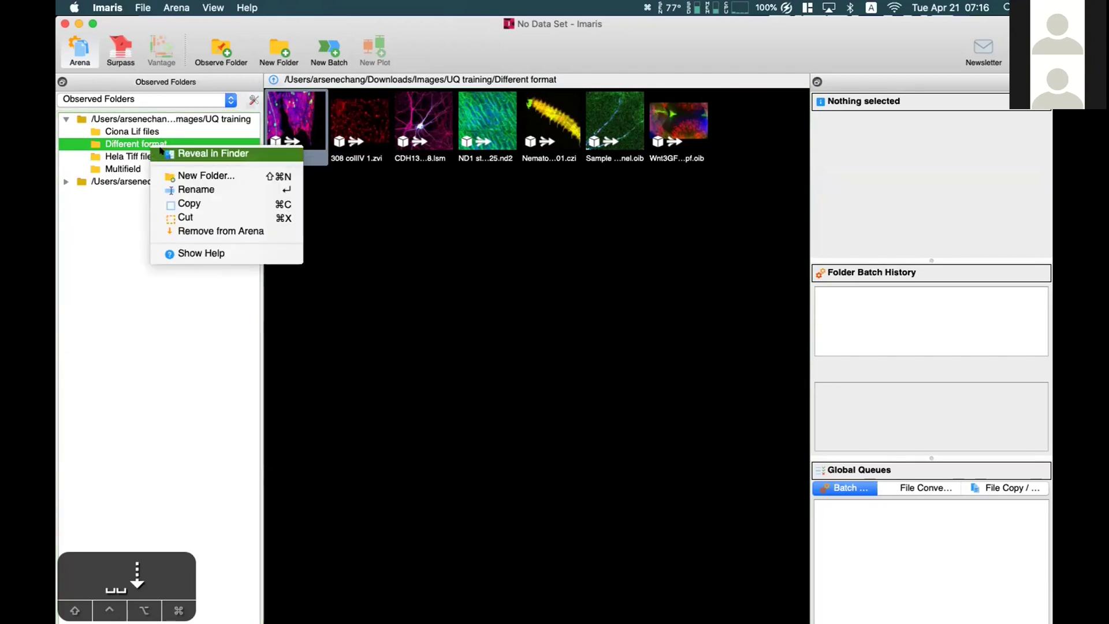
pyautogui.click(218, 153)
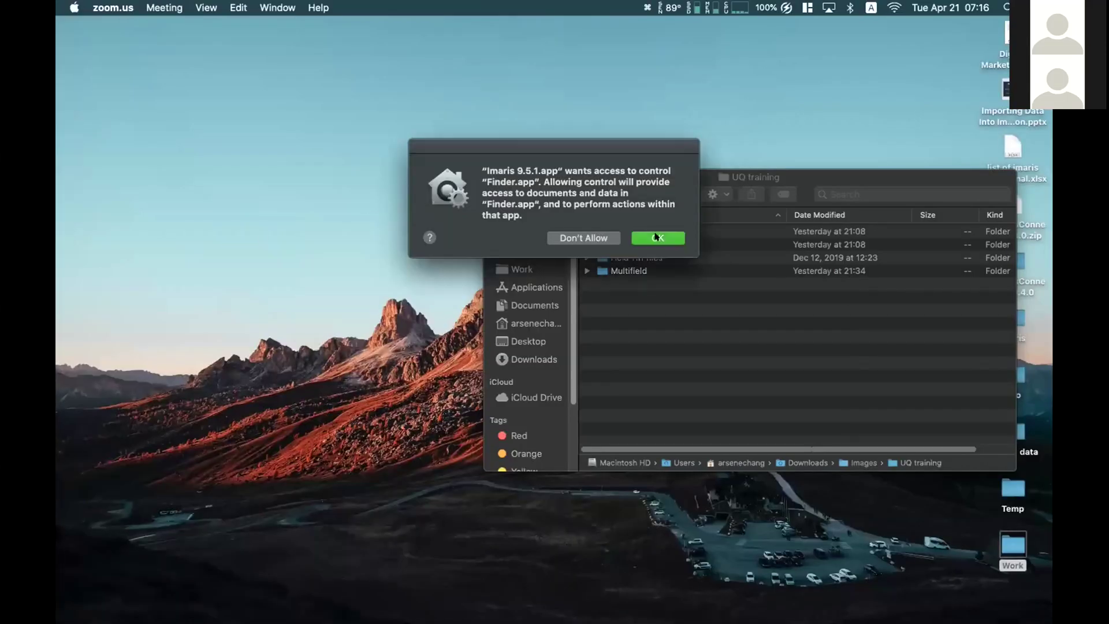
pyautogui.click(657, 237)
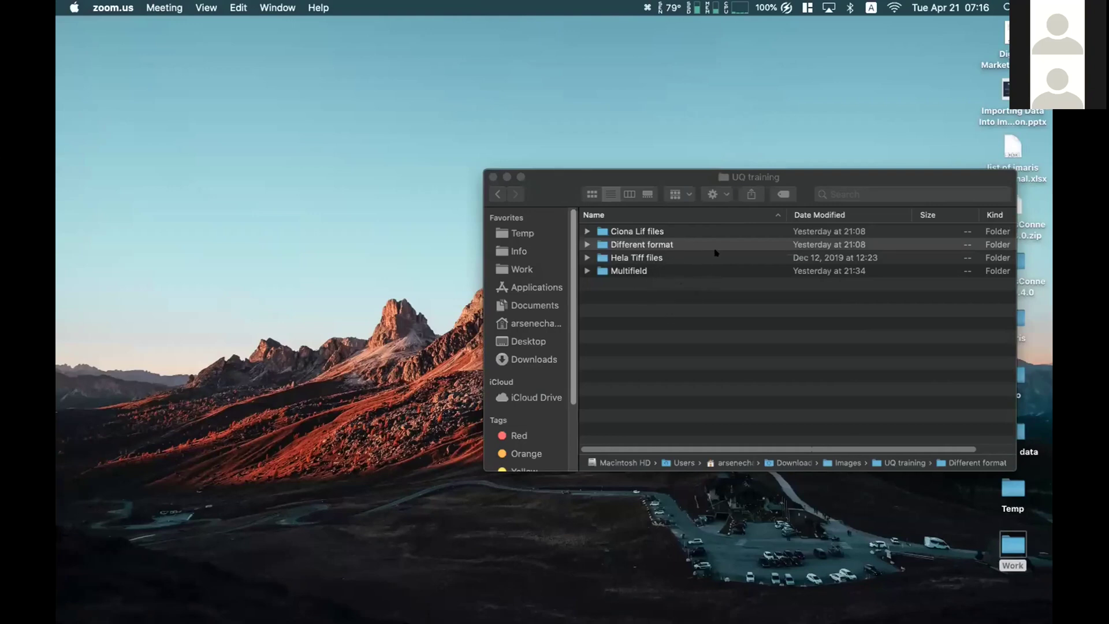
# Step: Return to Imaris, review the actions available for the Different format folder, and select the UQ training folder
pyautogui.click(74, 403)
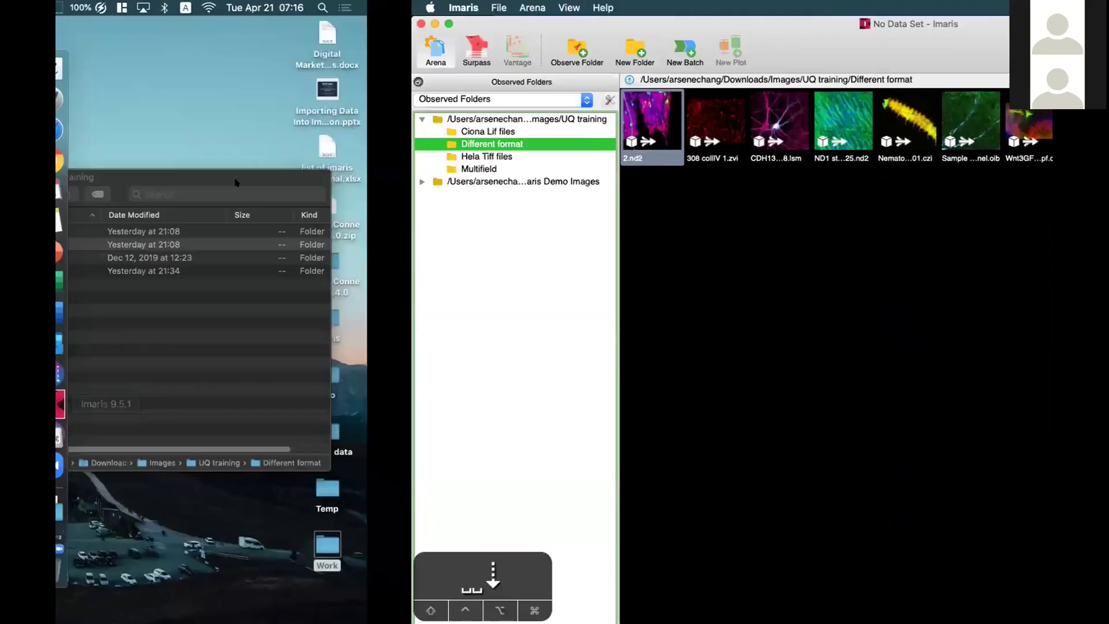
pyautogui.rightClick(509, 143)
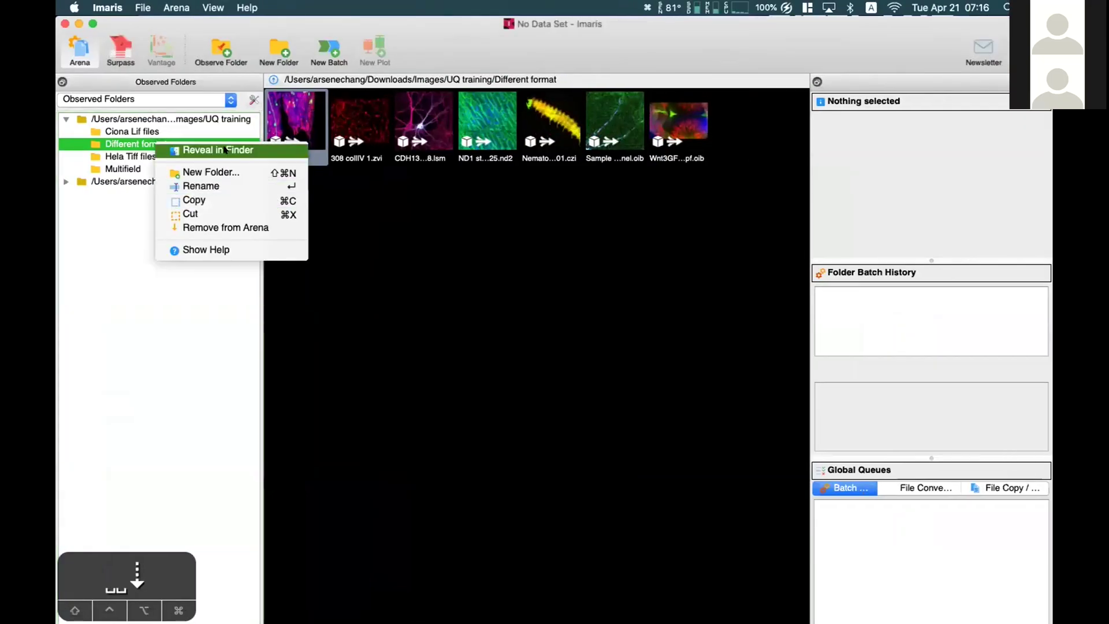
pyautogui.click(126, 277)
pyautogui.click(127, 119)
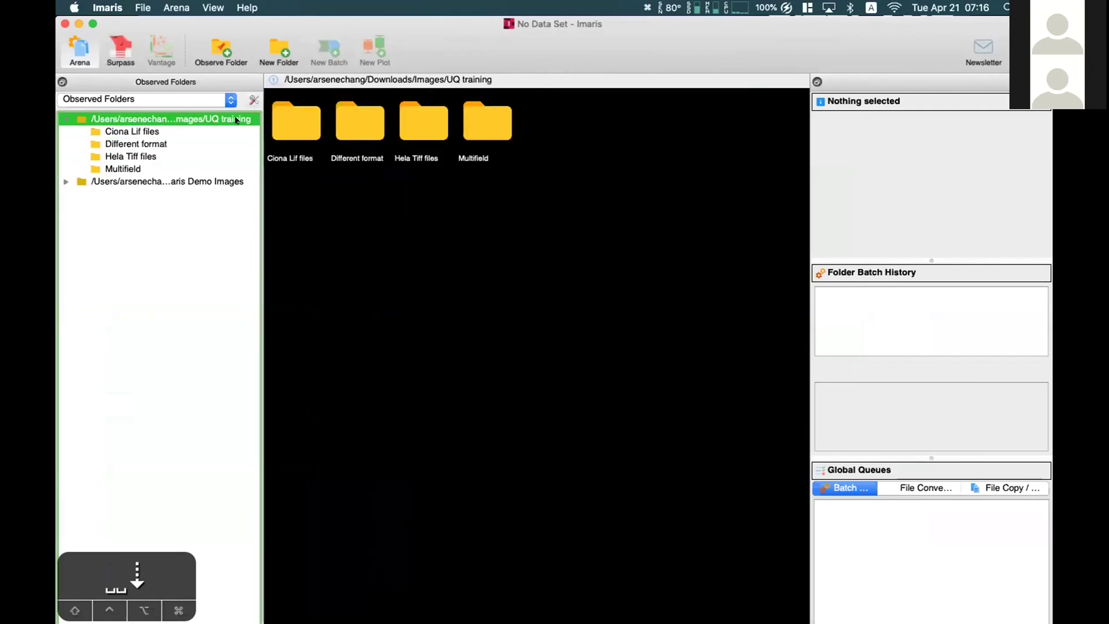
# Step: Remove the Ciona Lif files folder from Arena
pyautogui.click(150, 131)
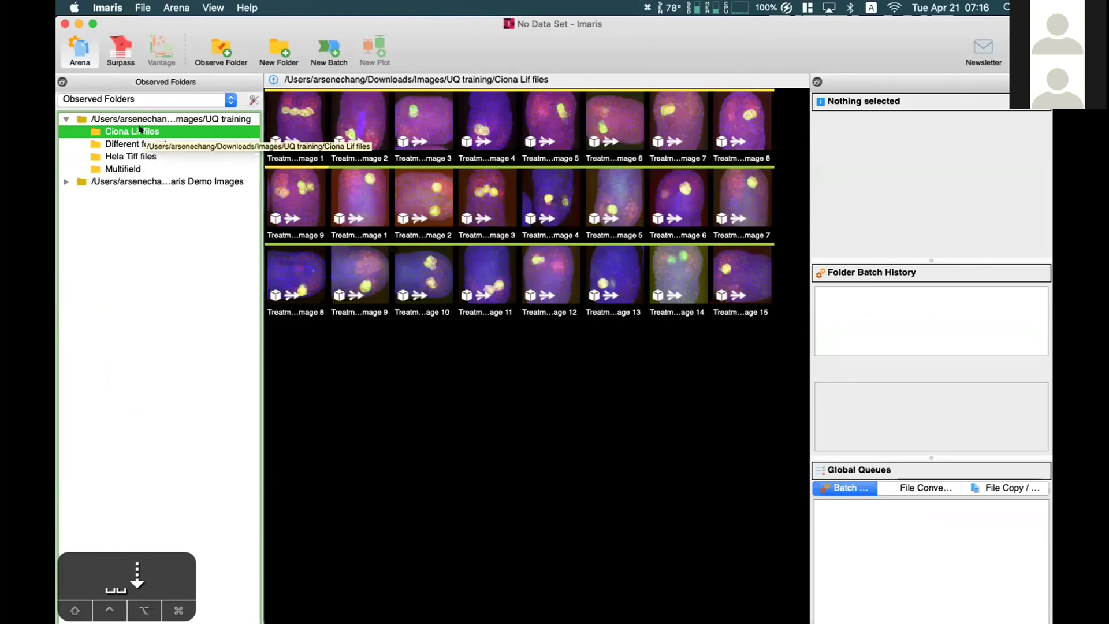
pyautogui.rightClick(140, 129)
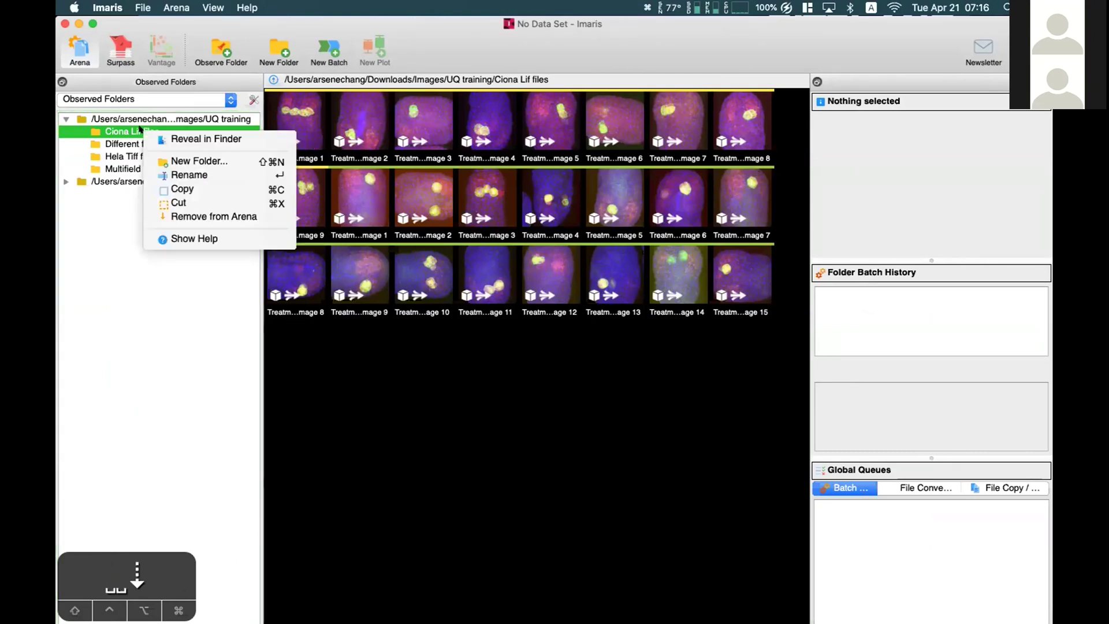
pyautogui.click(227, 218)
pyautogui.click(152, 132)
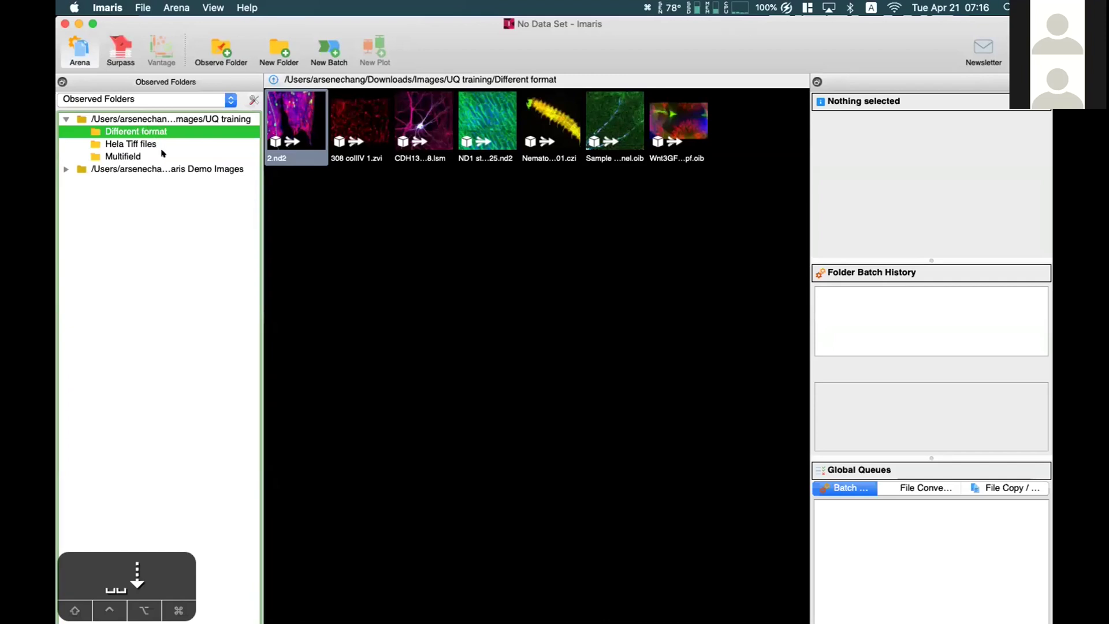
# Step: Turn on the display of removed items in Arena
pyautogui.click(172, 7)
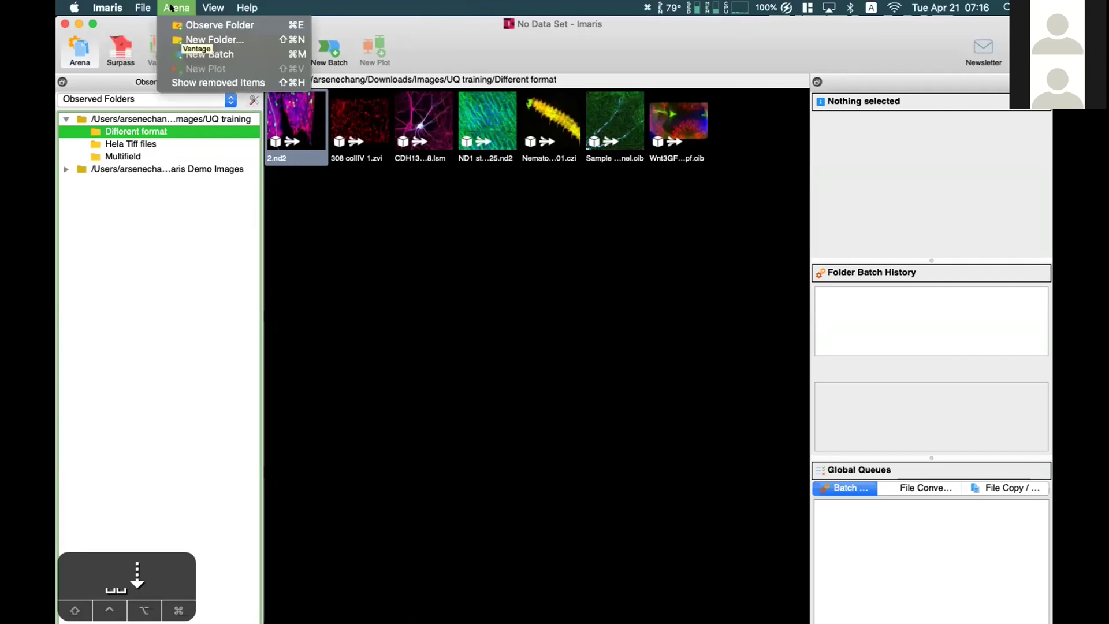
pyautogui.moveTo(205, 9)
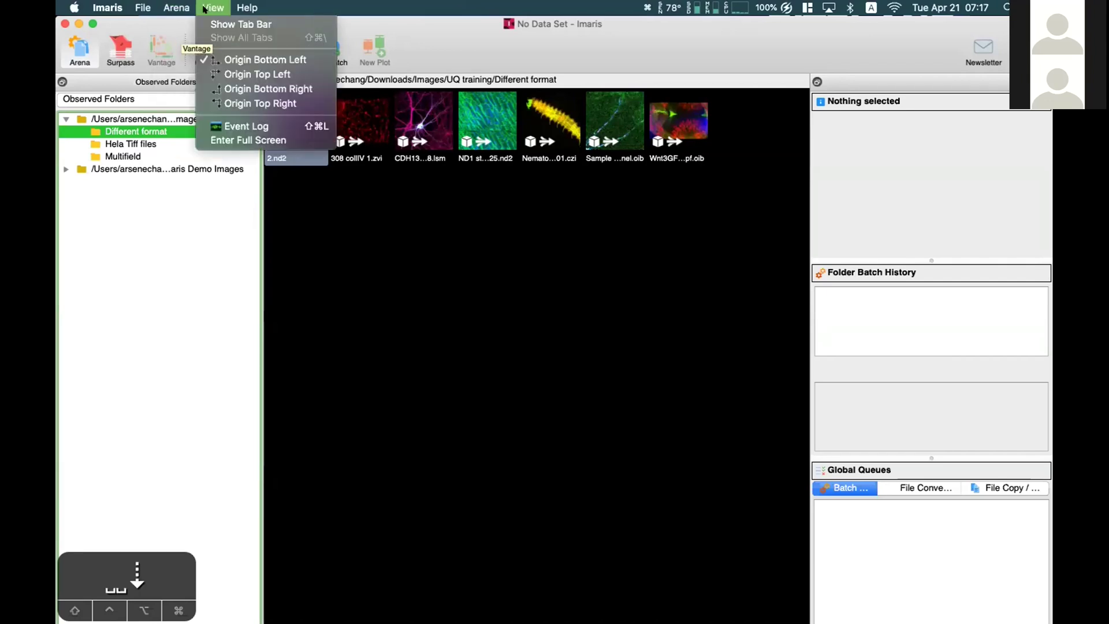
pyautogui.moveTo(170, 5)
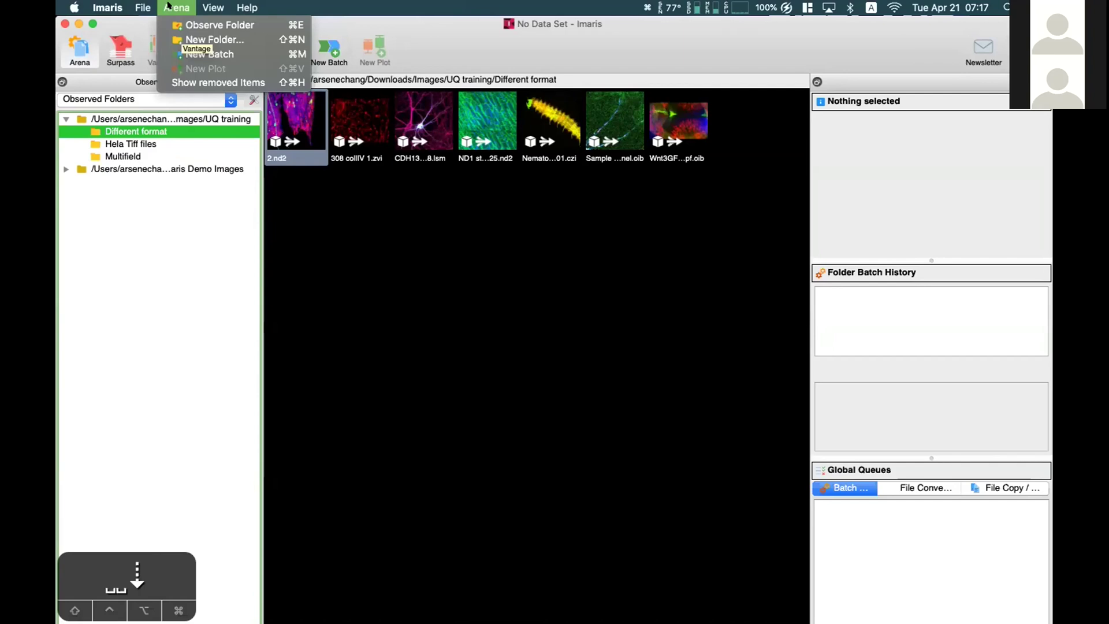
pyautogui.click(206, 83)
pyautogui.click(176, 8)
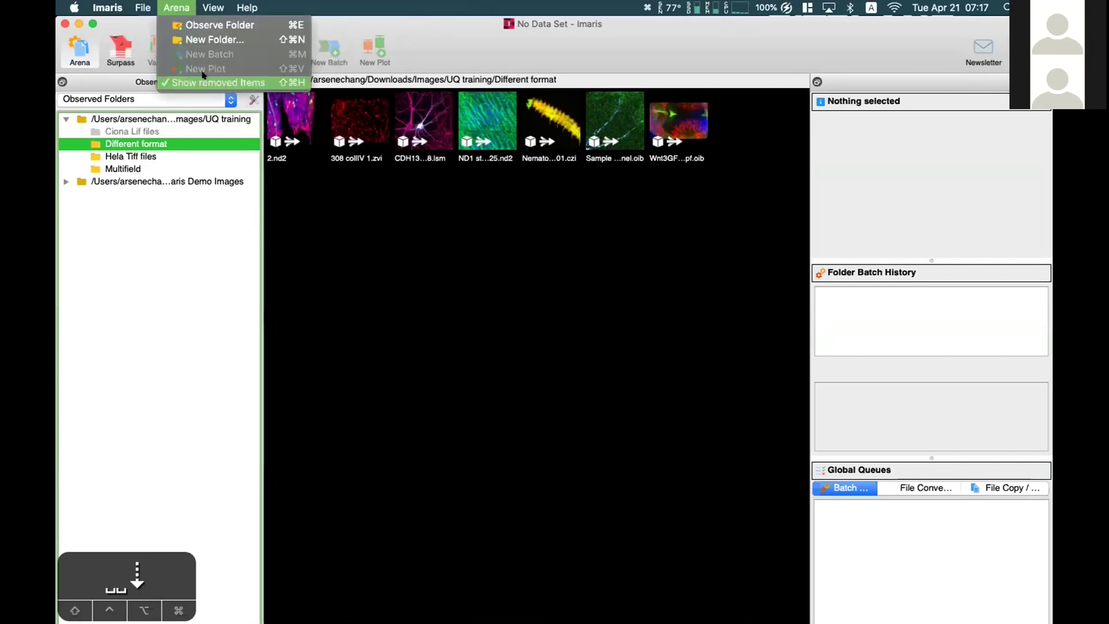
# Step: Select the removed Ciona Lif files folder and review its Restore and Delete from Disk options
pyautogui.click(133, 132)
pyautogui.rightClick(133, 130)
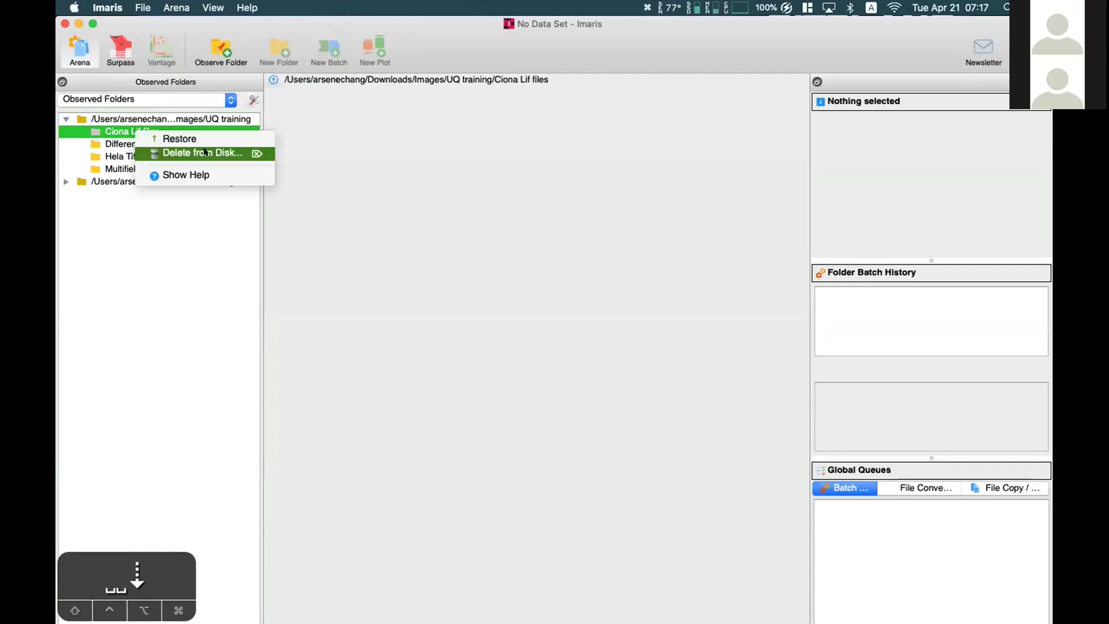
pyautogui.click(183, 249)
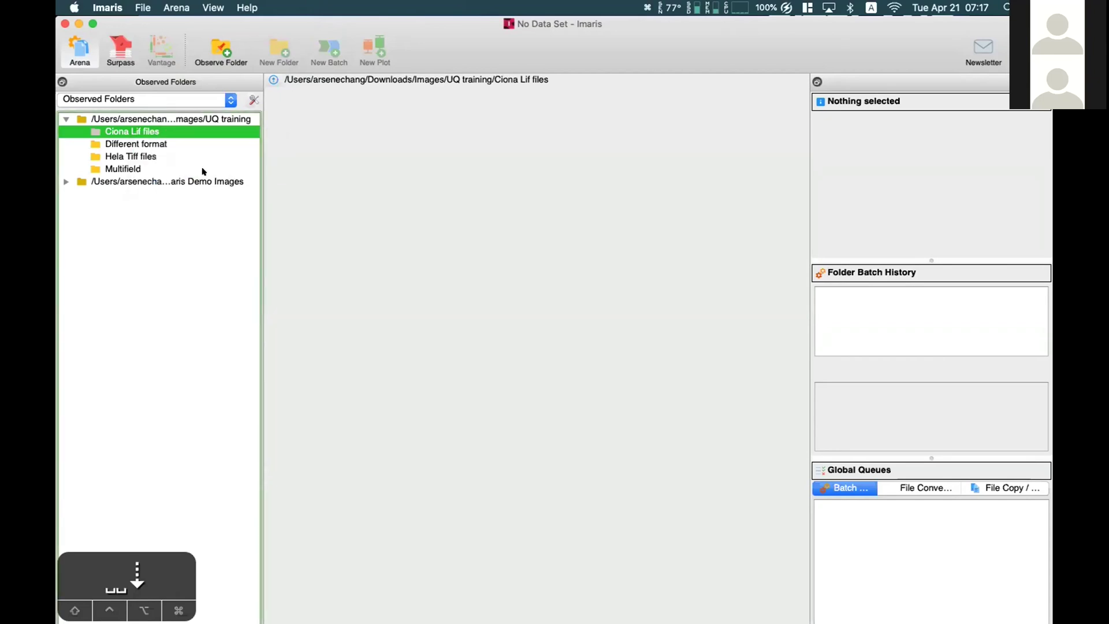
# Step: Switch to Finder to check the Ciona Lif files folder on disk, then return to Imaris
pyautogui.moveTo(56, 151)
pyautogui.click(74, 68)
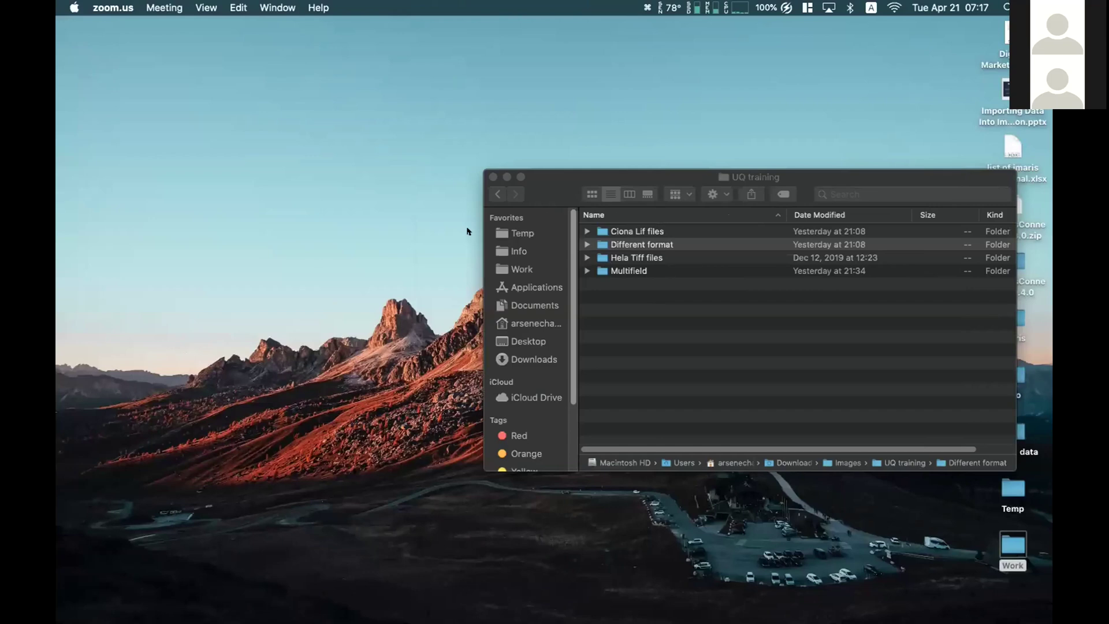
pyautogui.moveTo(57, 237)
pyautogui.click(75, 404)
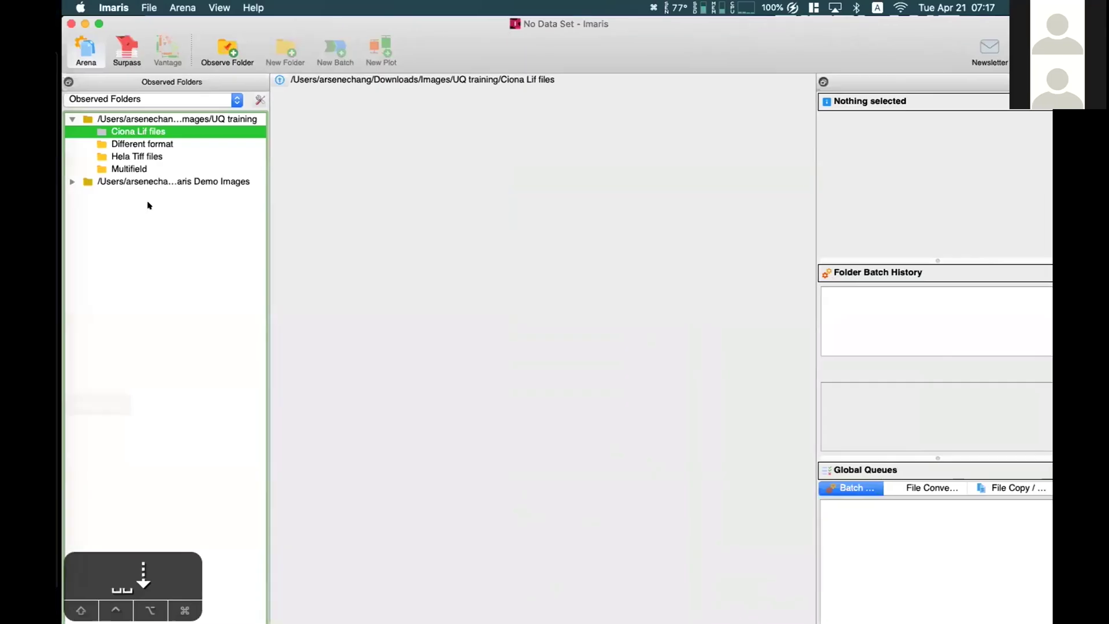
# Step: Restore the Ciona Lif files folder to Arena and select its first image to view the properties
pyautogui.rightClick(140, 130)
pyautogui.click(112, 127)
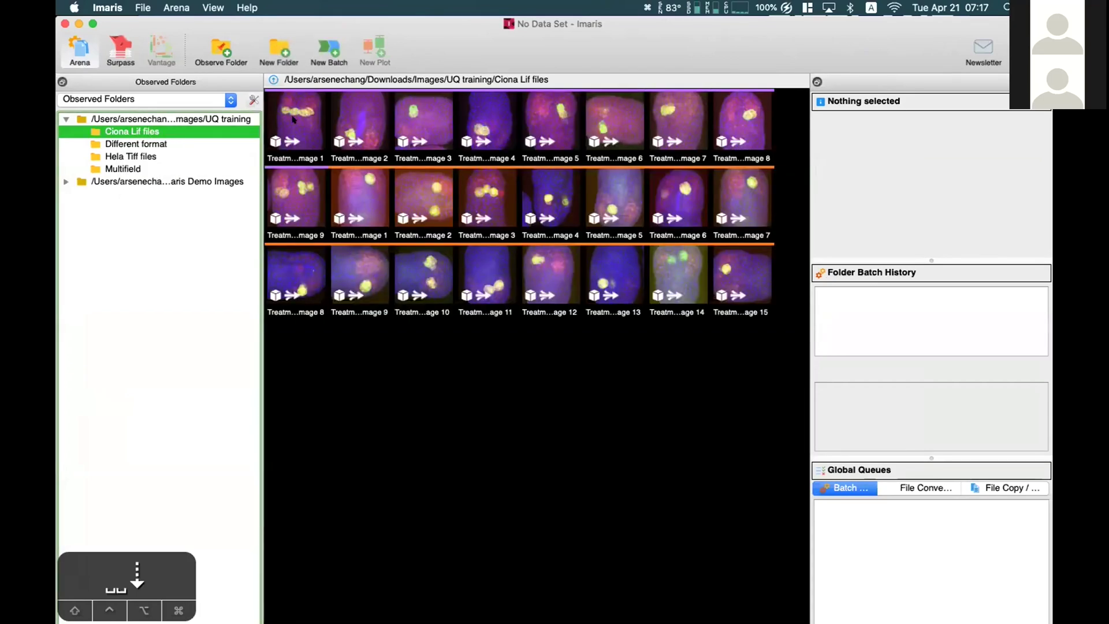
pyautogui.click(293, 119)
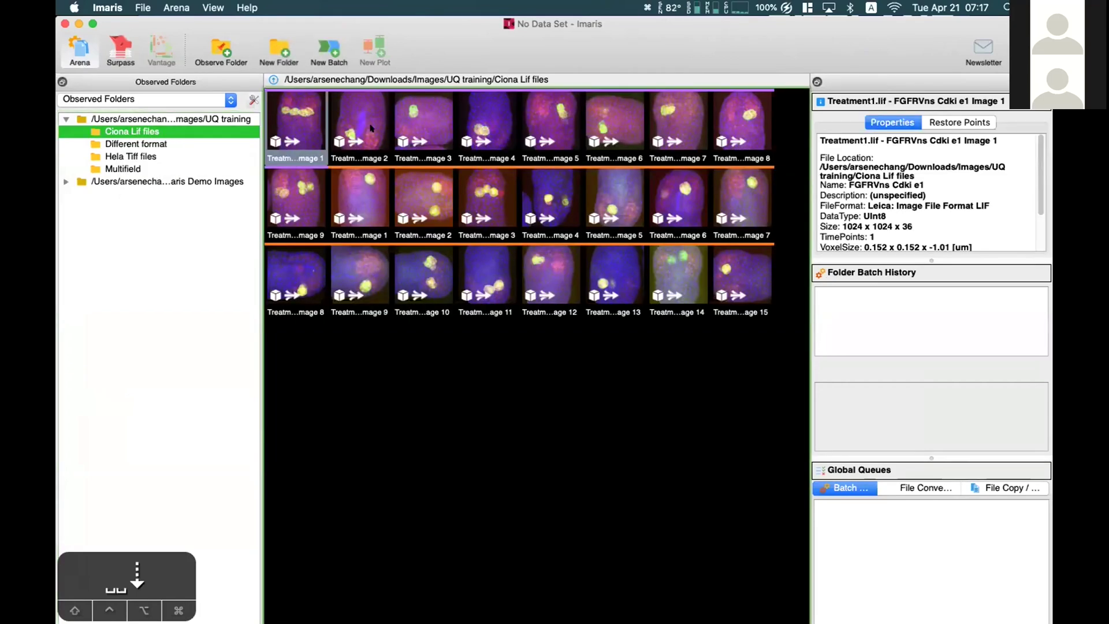
# Step: Open the Imaris Demo Images folder and review the file options for celldemo.ims, including Remove from Arena
pyautogui.click(137, 181)
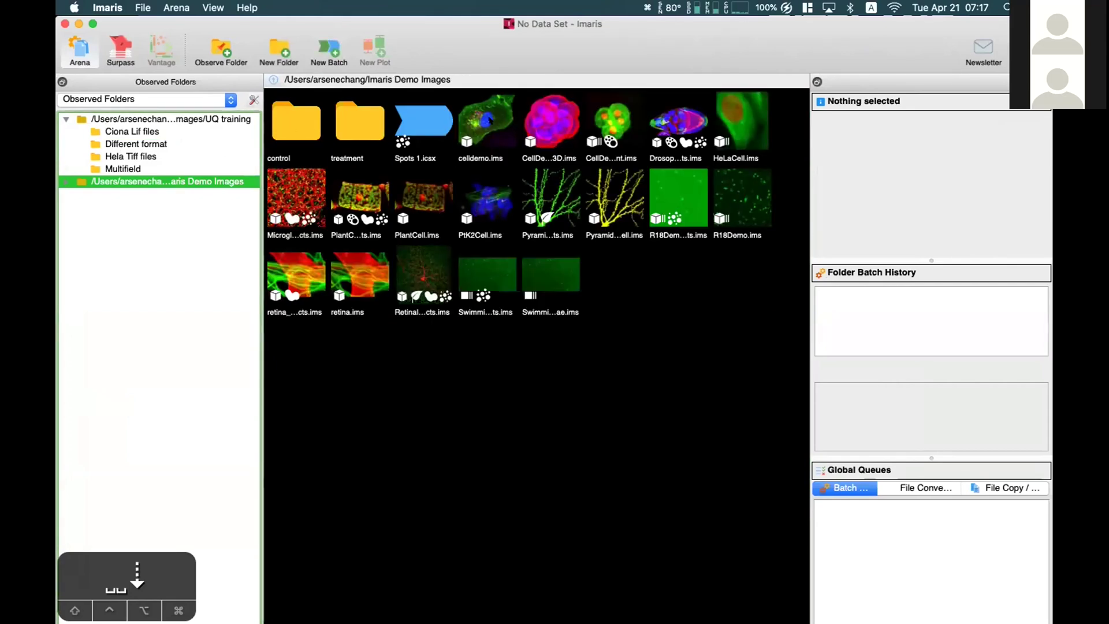
pyautogui.rightClick(489, 119)
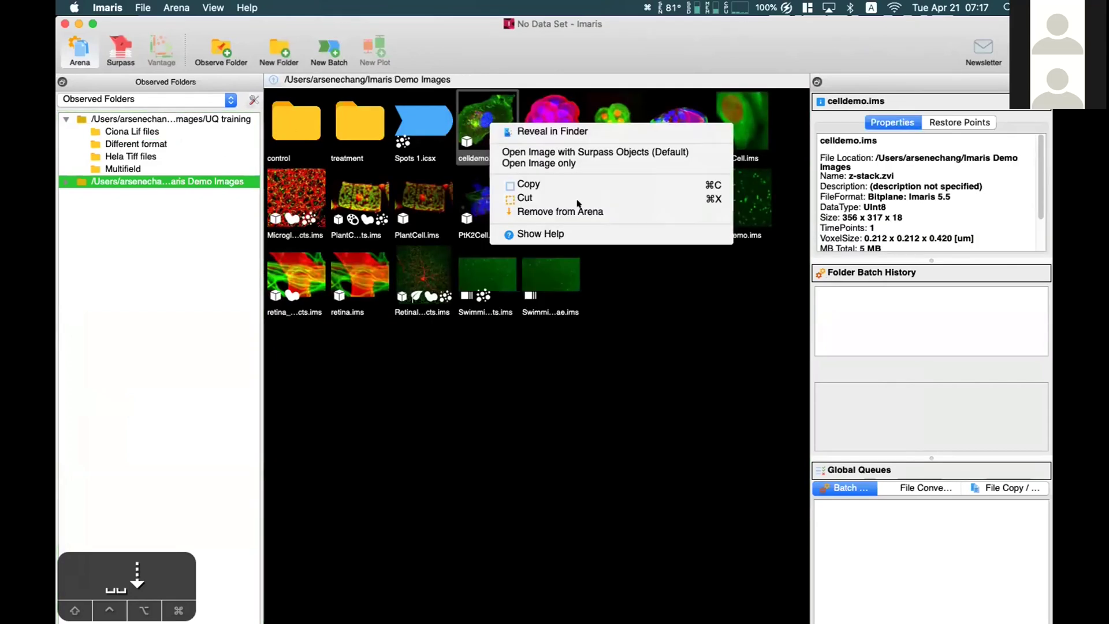
pyautogui.click(533, 211)
# Step: Turn off the display of removed items in Arena and open the Multifield folder under UQ training
pyautogui.click(177, 8)
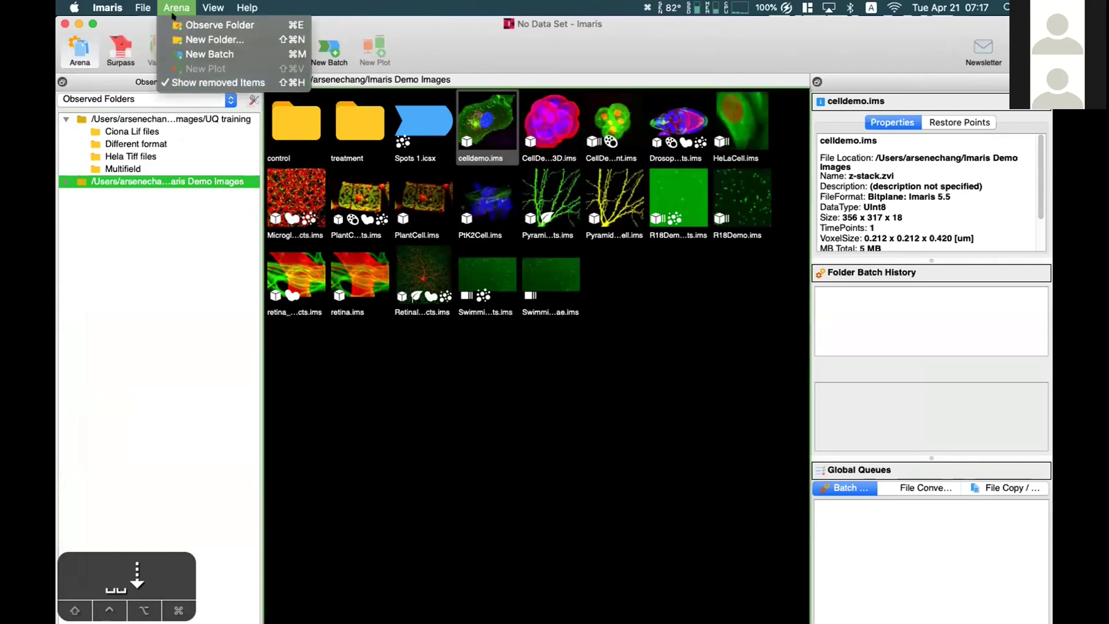
pyautogui.click(203, 82)
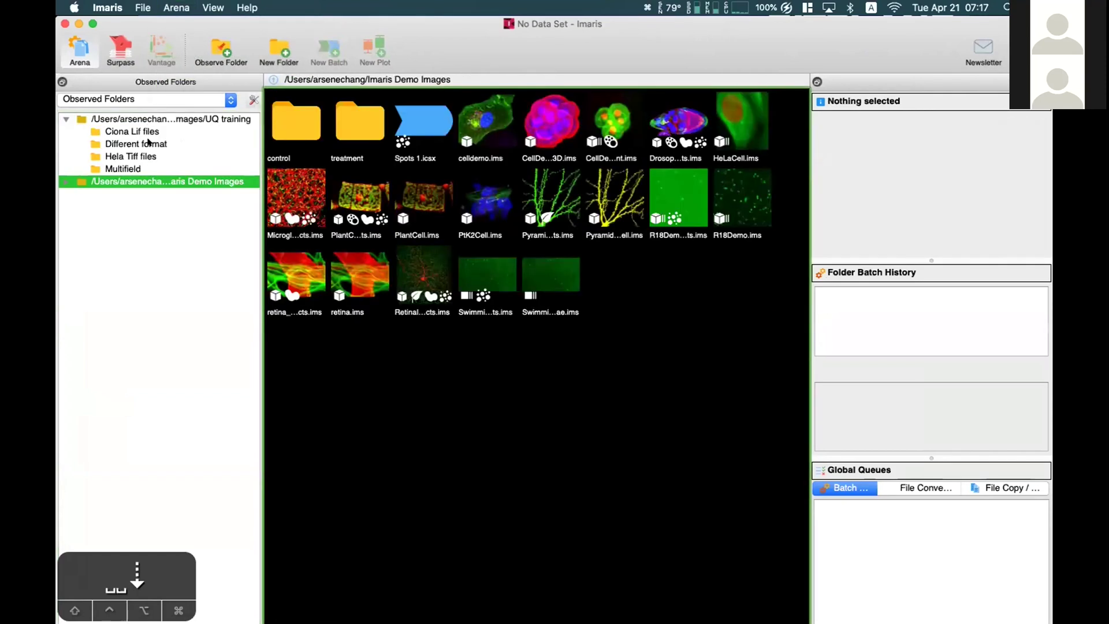
pyautogui.click(122, 169)
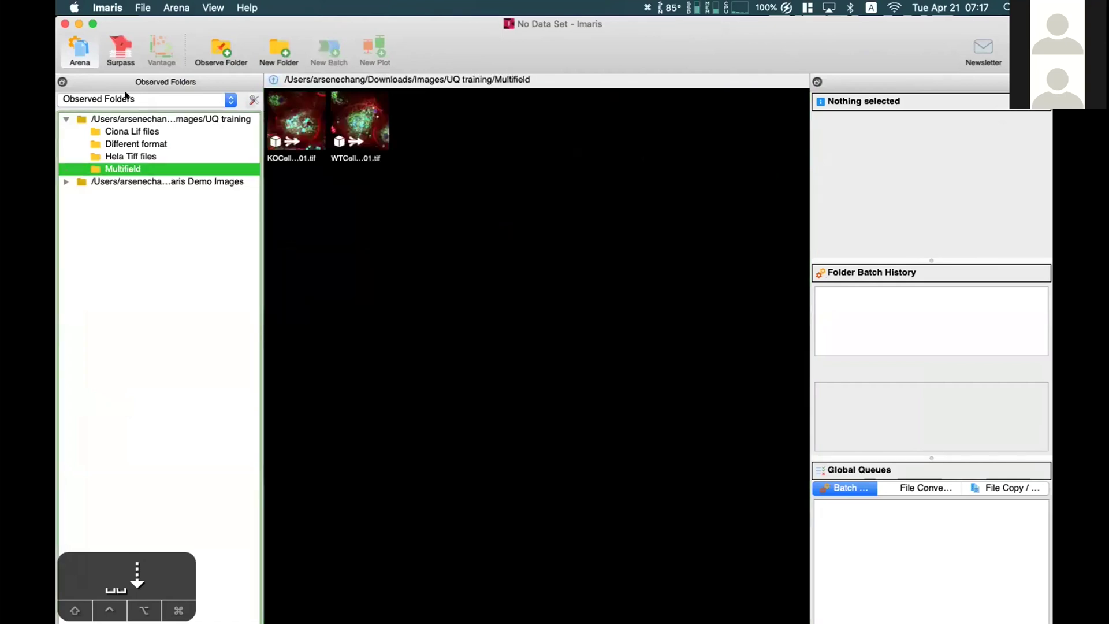
# Step: Switch the folder list to User 1 to view its contents, return to Observed Folders and review the available lists
pyautogui.click(144, 99)
pyautogui.click(147, 198)
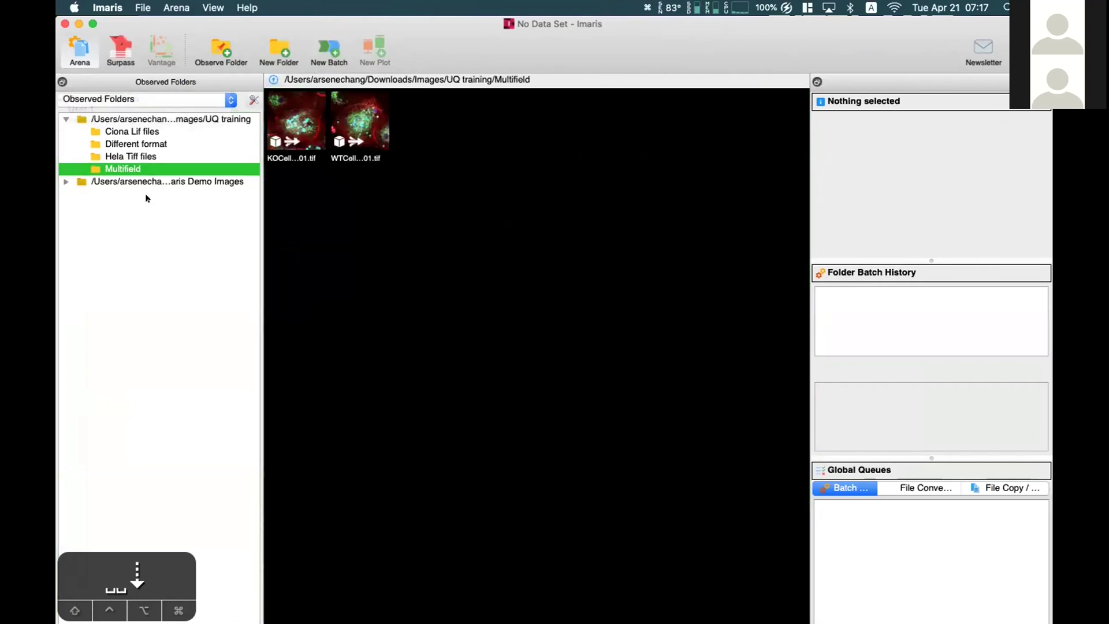
pyautogui.click(163, 104)
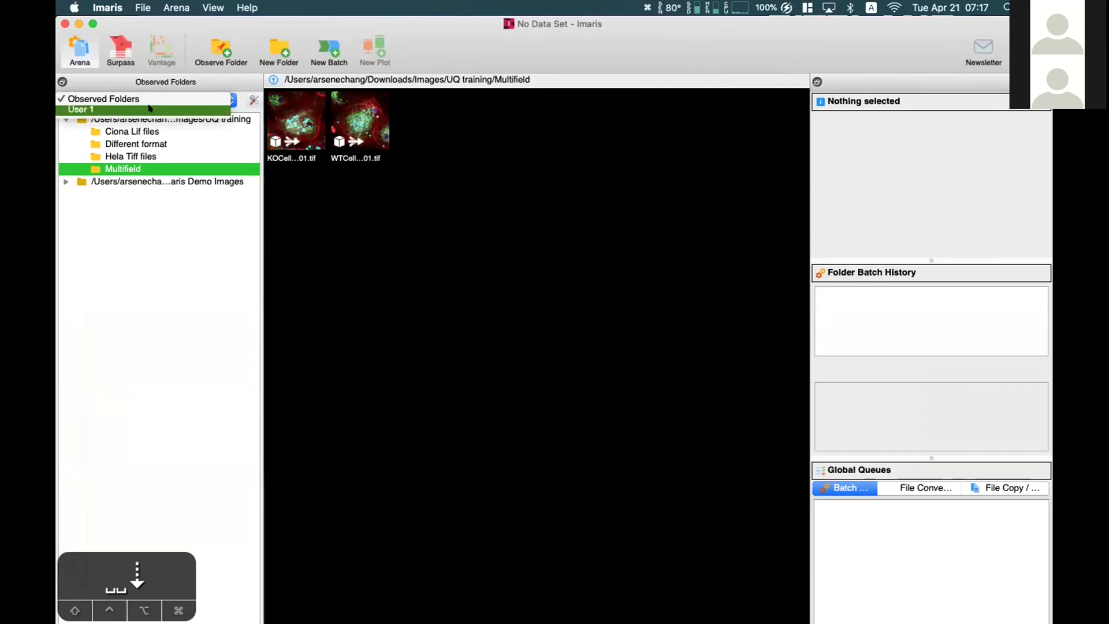
pyautogui.click(149, 109)
pyautogui.click(144, 101)
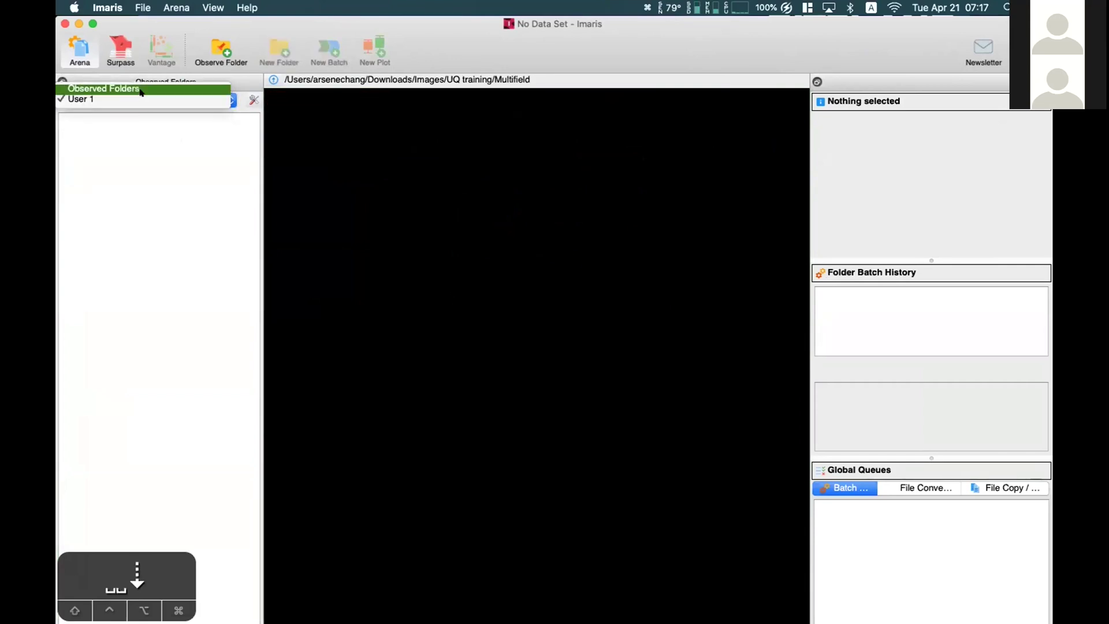
pyautogui.click(141, 90)
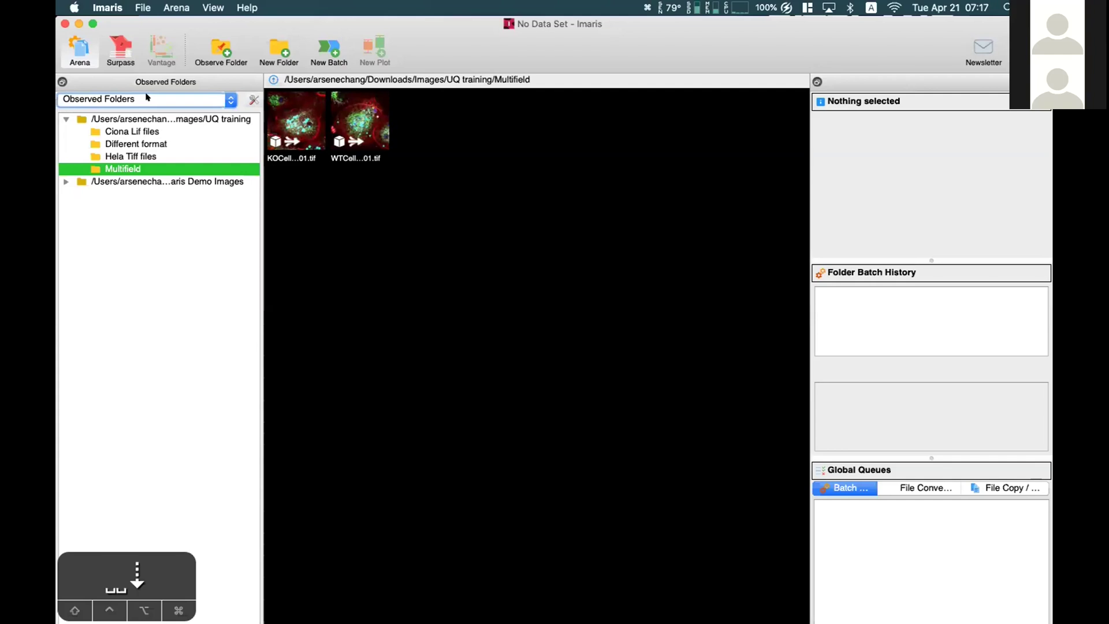
pyautogui.click(147, 97)
pyautogui.click(160, 220)
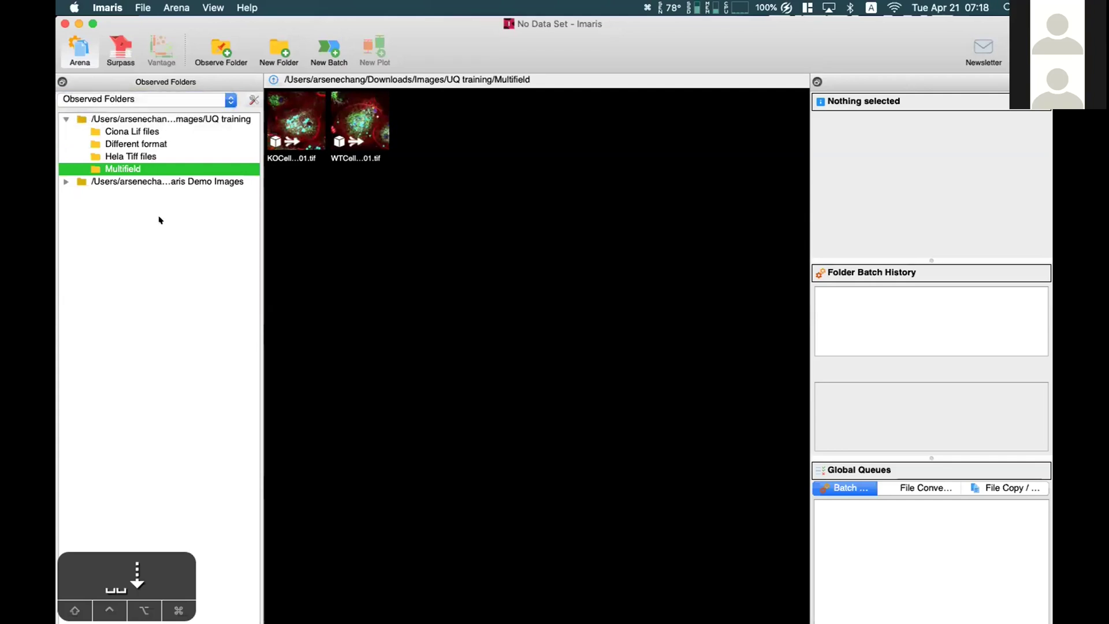
pyautogui.click(129, 102)
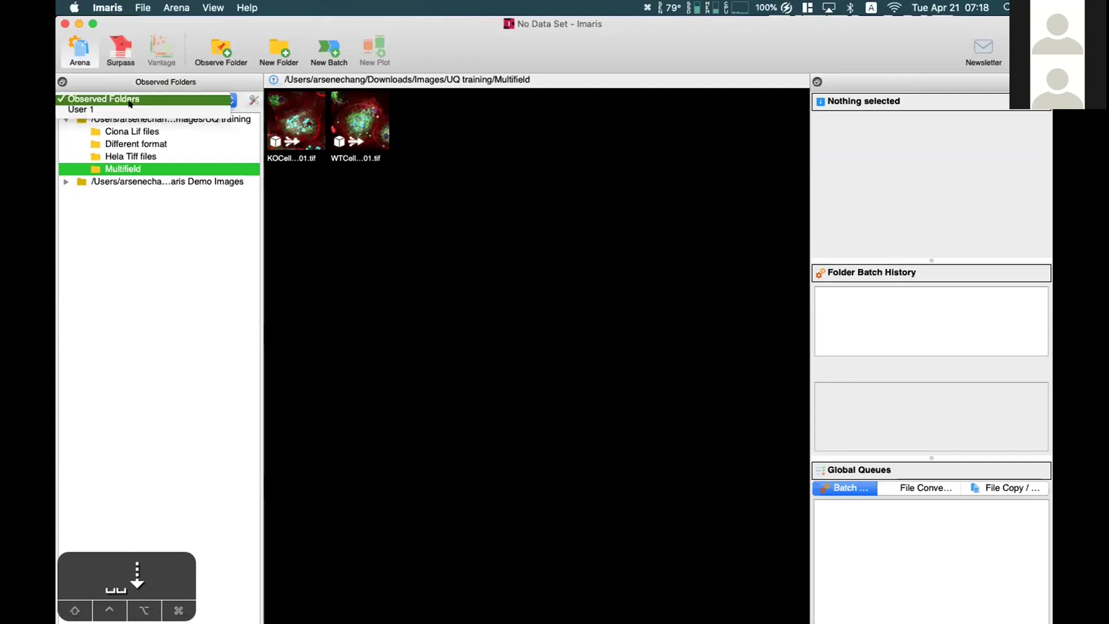
pyautogui.click(147, 216)
# Step: Review the Folder Lists settings in the Arena preferences, where lists can be added or removed, and close the preferences
pyautogui.click(254, 100)
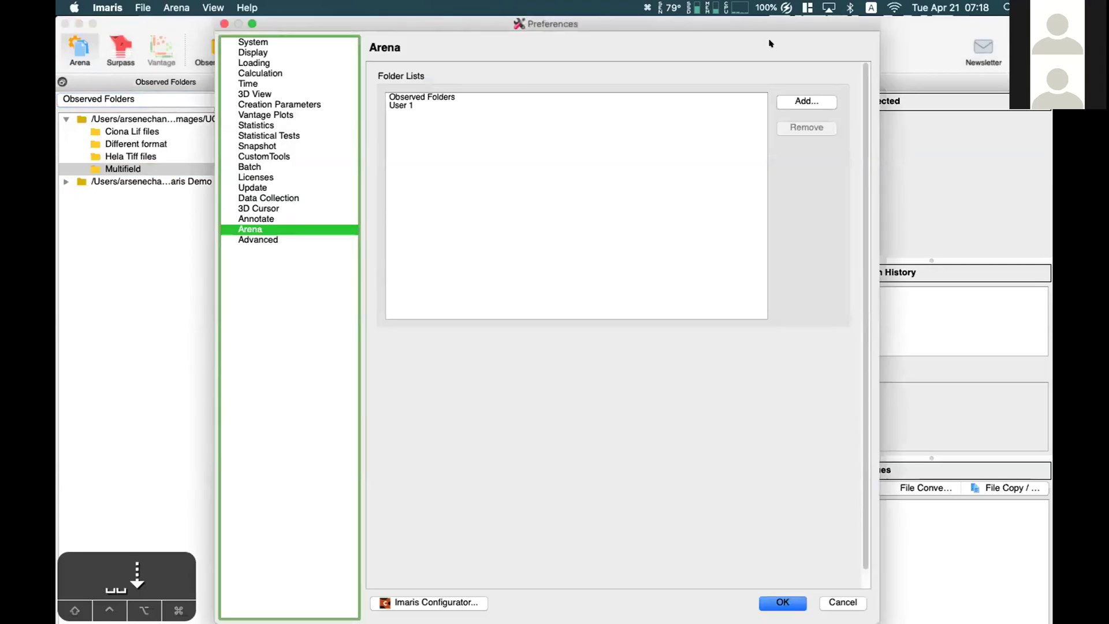
pyautogui.moveTo(282, 26); pyautogui.dragTo(305, 88)
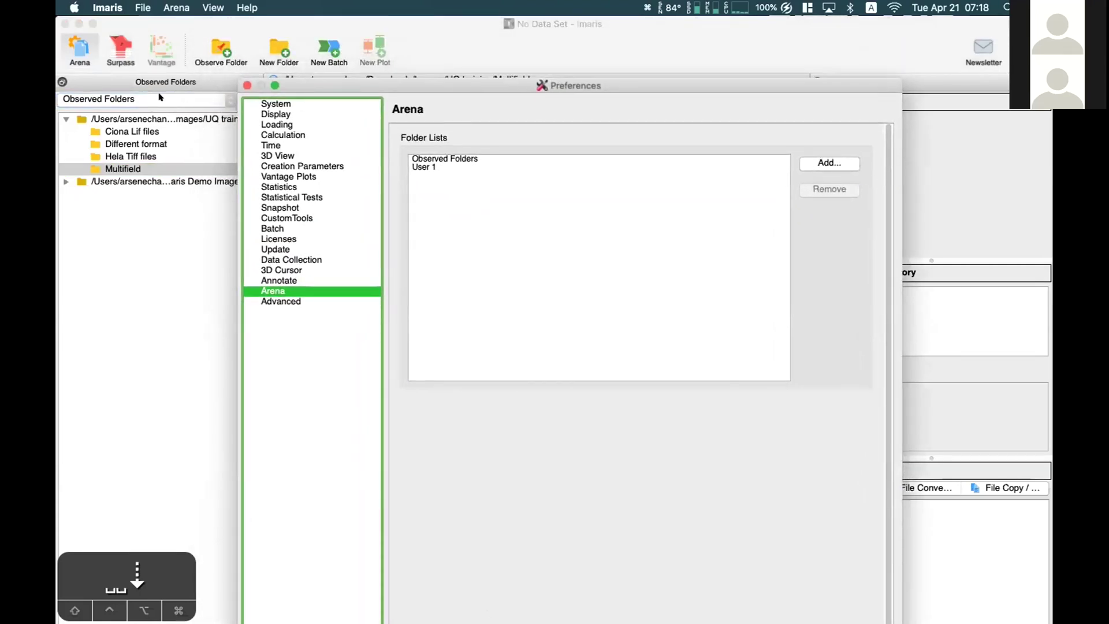
pyautogui.click(246, 85)
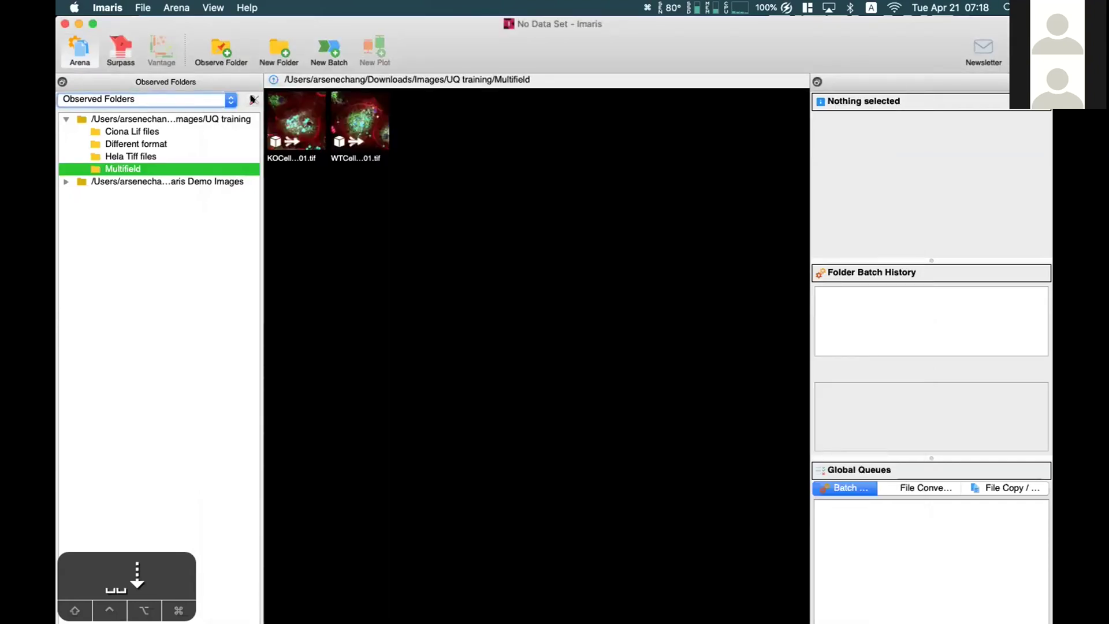
pyautogui.click(253, 100)
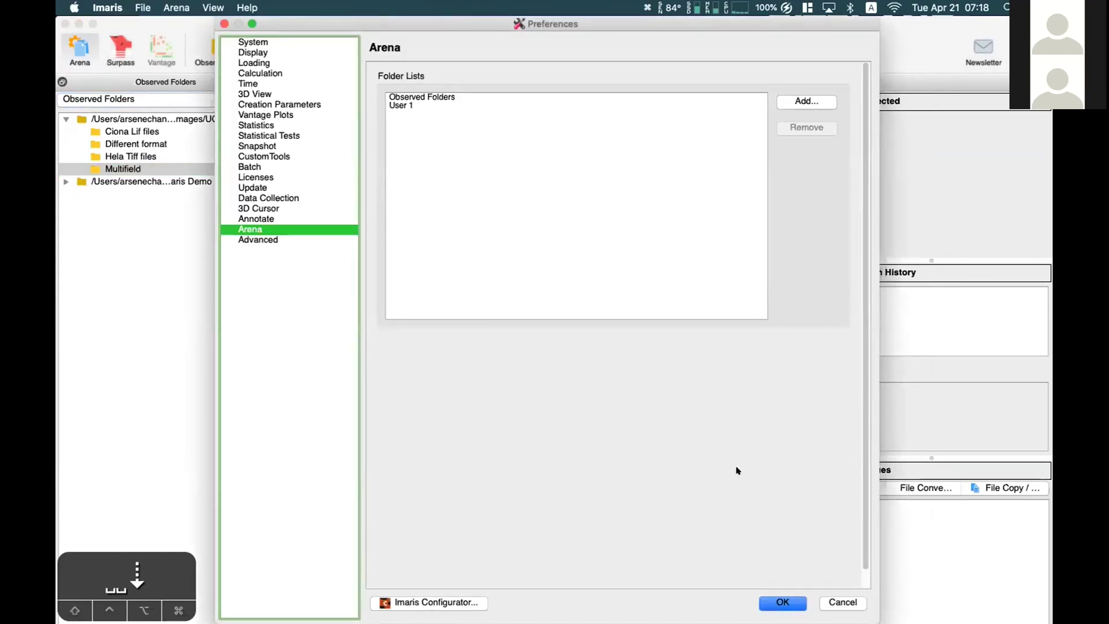
pyautogui.click(783, 602)
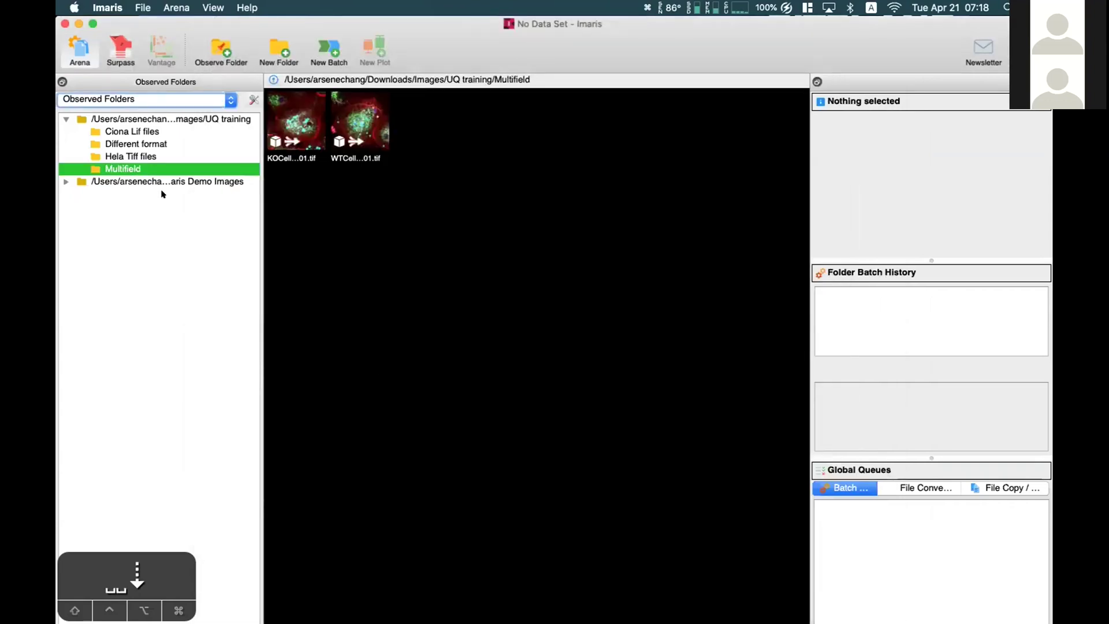